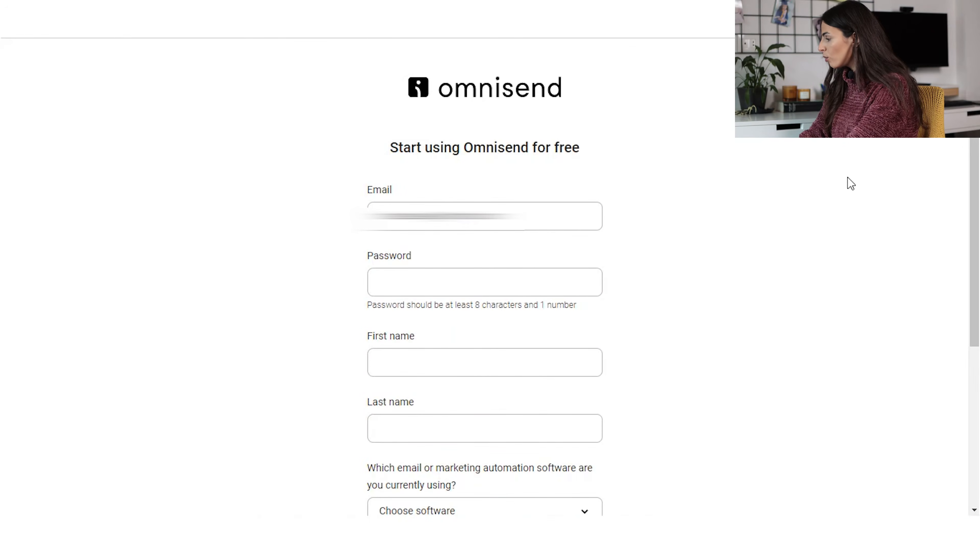
# Upload the Organic Skincare for children image as the logo in the brand assets
pyautogui.moveTo(973, 278); pyautogui.dragTo(972, 201)
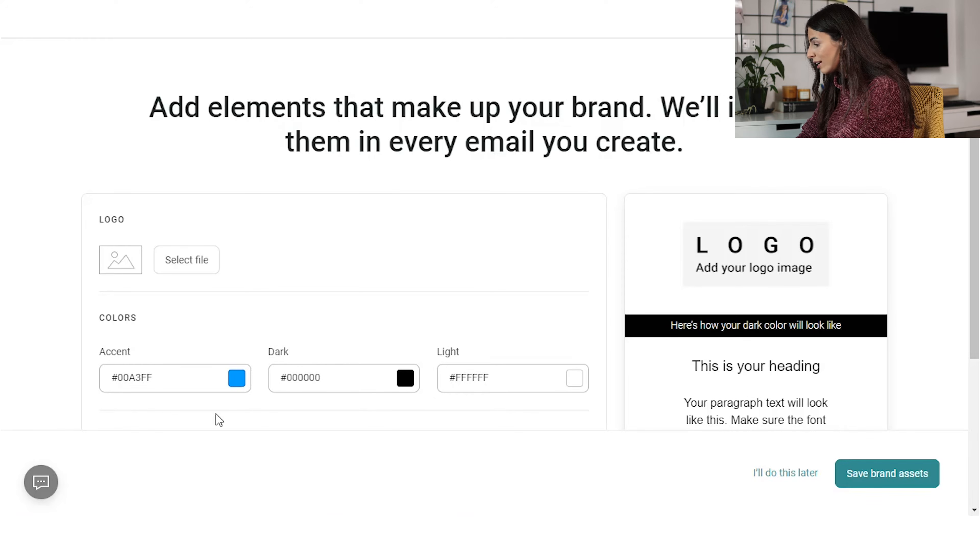
pyautogui.scroll(-3, 647, 359)
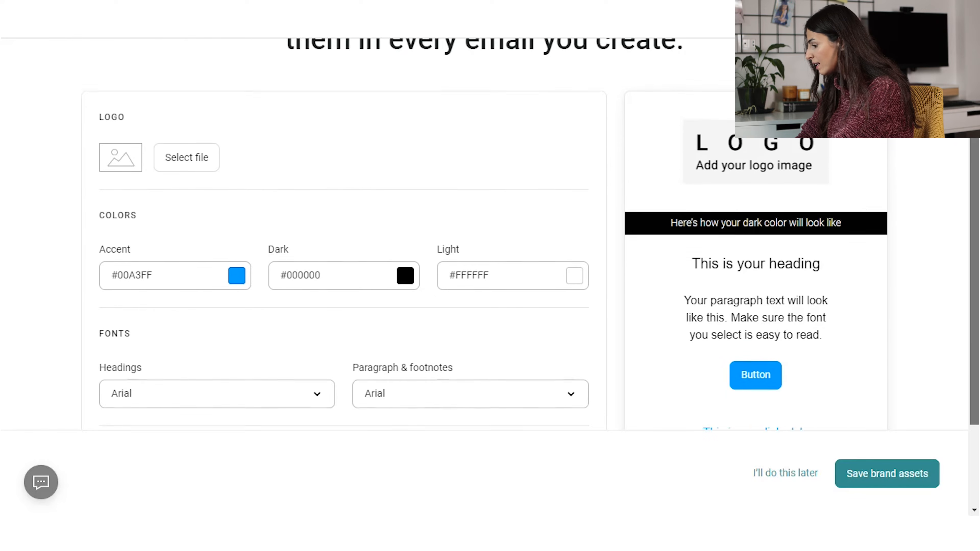
pyautogui.scroll(-2, 344, 270)
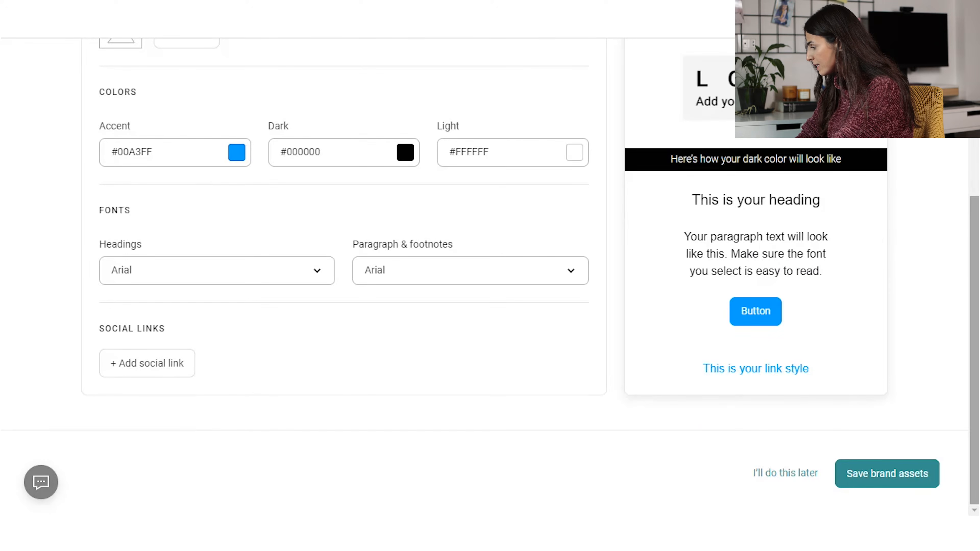
pyautogui.scroll(2, 503, 193)
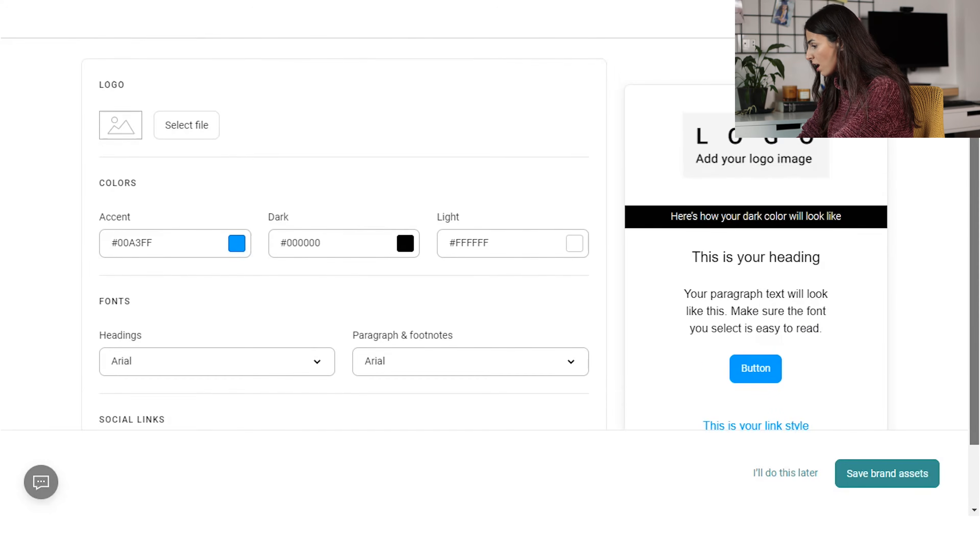
pyautogui.click(172, 138)
pyautogui.doubleClick(166, 120)
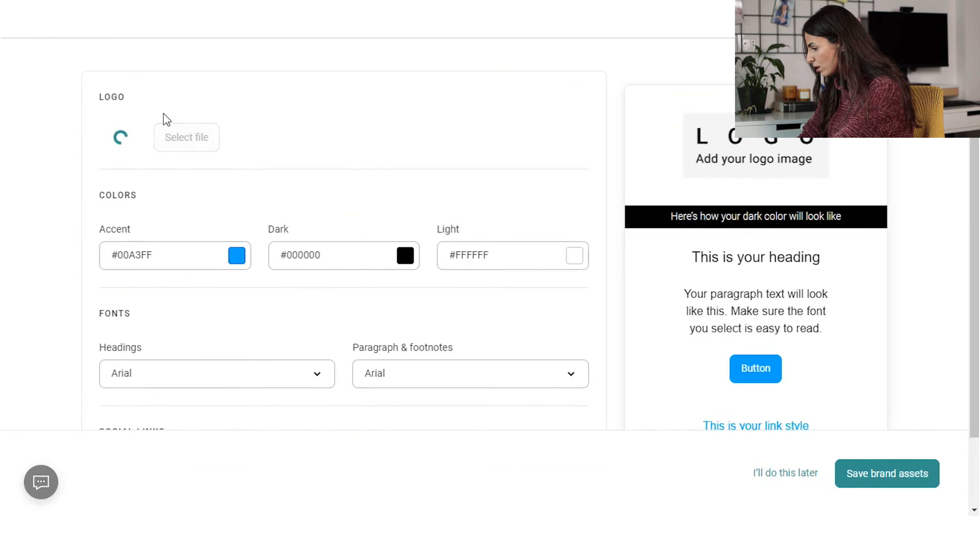
# Set the brand's accent color to pink #C549A2 and its light color to pale pink #E5C2CF
pyautogui.click(239, 260)
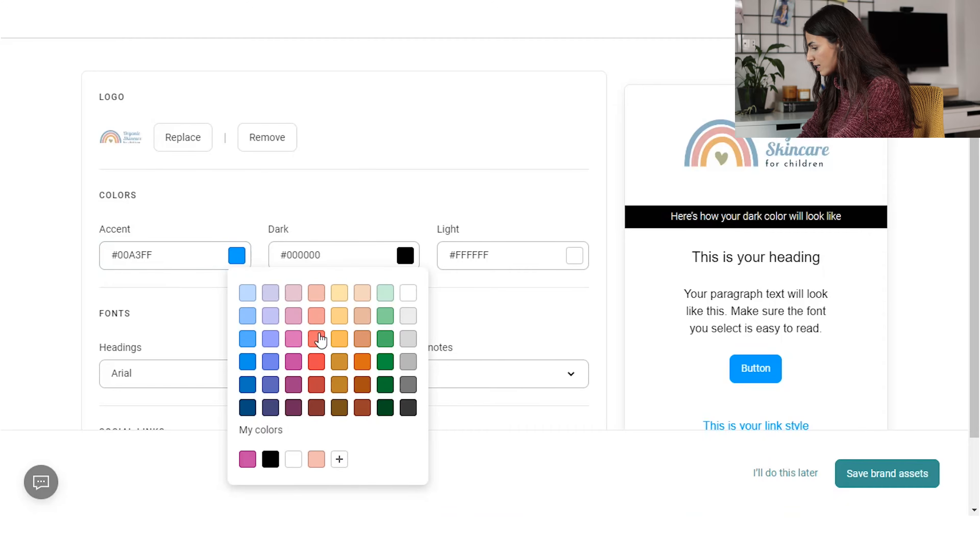
pyautogui.click(247, 460)
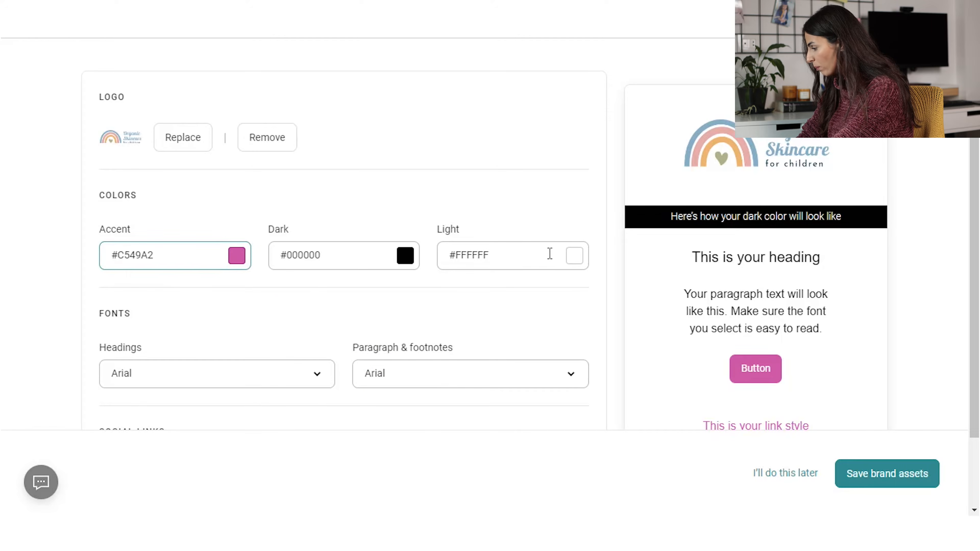
pyautogui.click(574, 256)
pyautogui.click(634, 292)
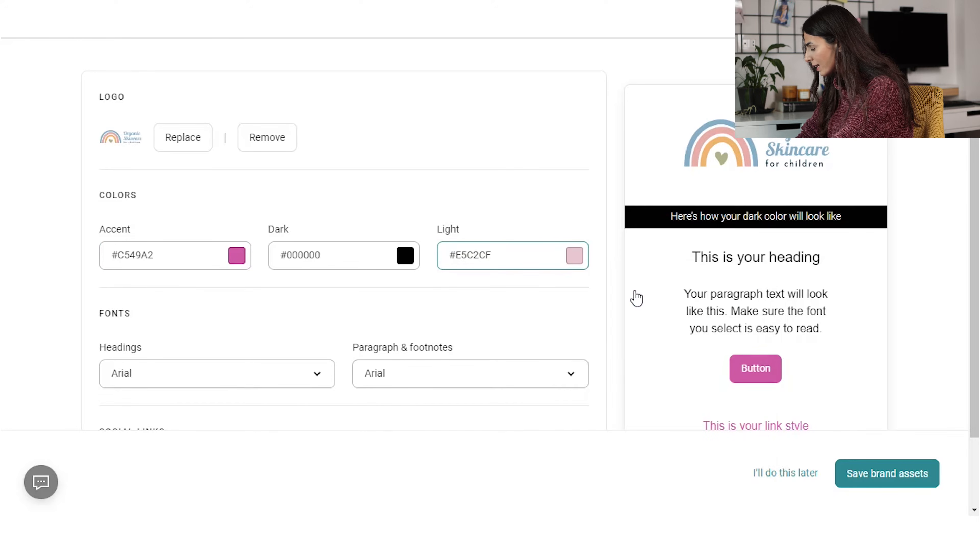
# Set the headings font to Alegreya and the paragraph and footnotes font to Poppins, and save the brand assets
pyautogui.scroll(-3, 945, 166)
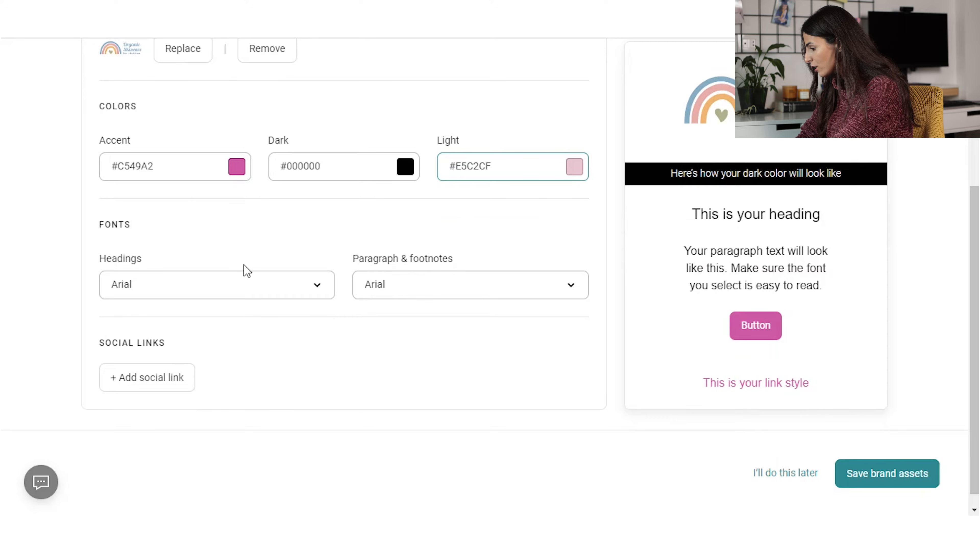
pyautogui.click(218, 282)
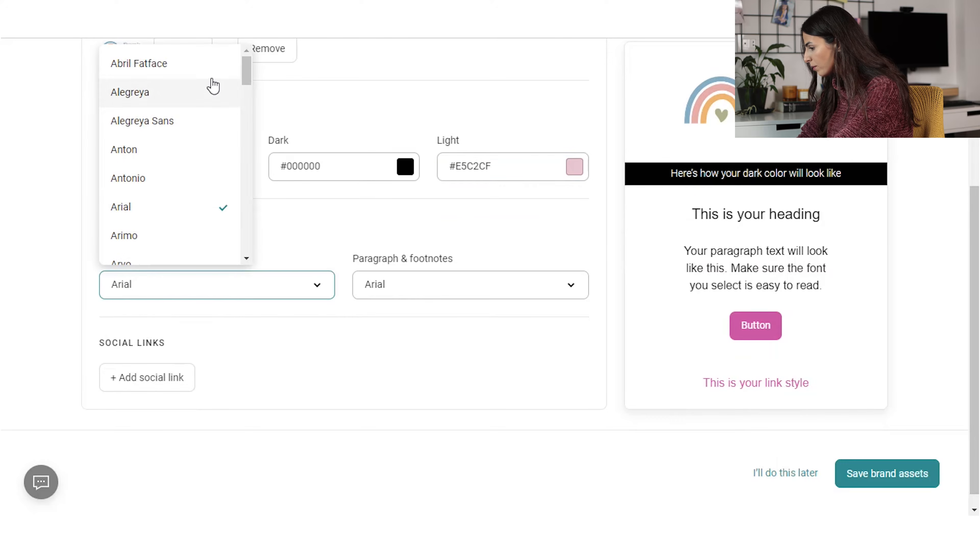
pyautogui.click(197, 93)
pyautogui.click(471, 292)
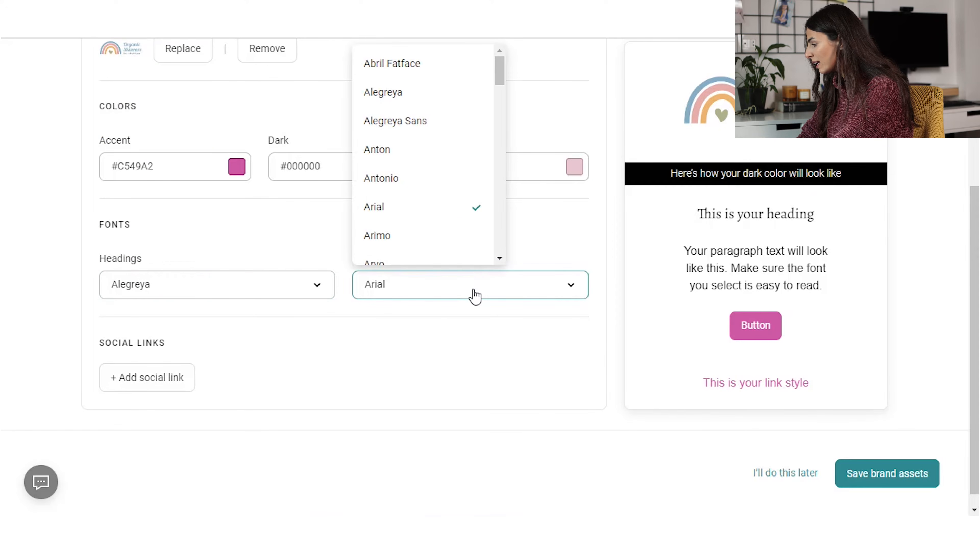
pyautogui.moveTo(500, 77); pyautogui.dragTo(506, 198)
pyautogui.click(445, 208)
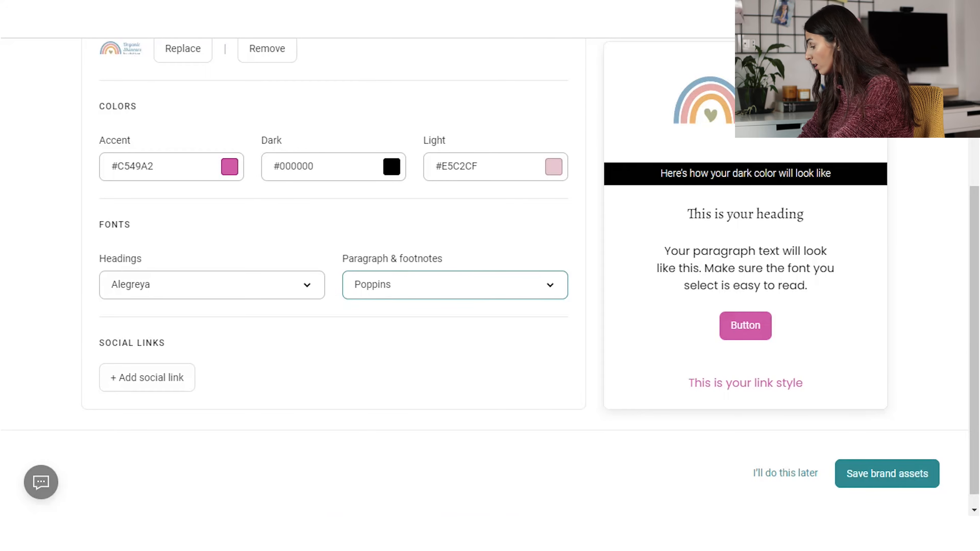
pyautogui.click(880, 486)
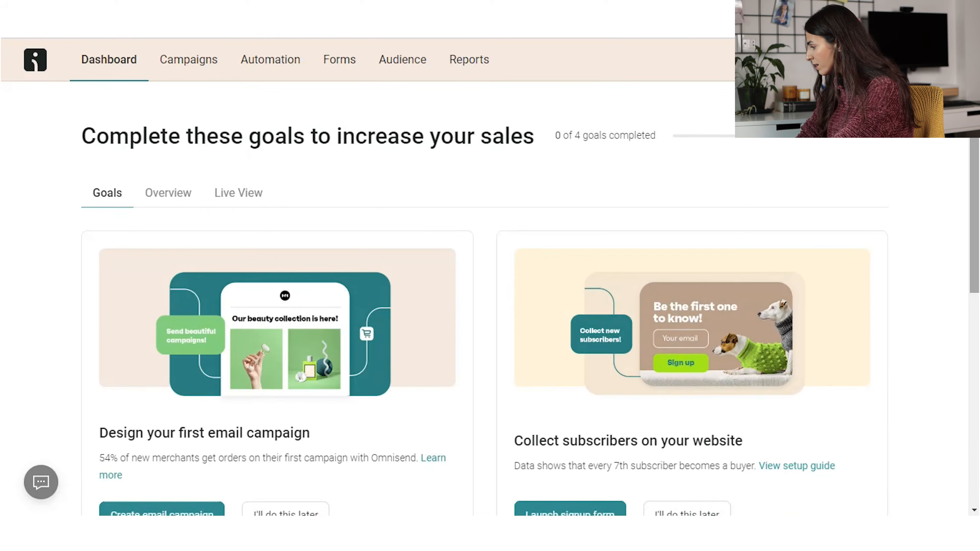
# Close the getting-started message and review the email campaign, signup form, welcome and cart abandonment goals on the dashboard
pyautogui.moveTo(974, 179); pyautogui.dragTo(975, 209)
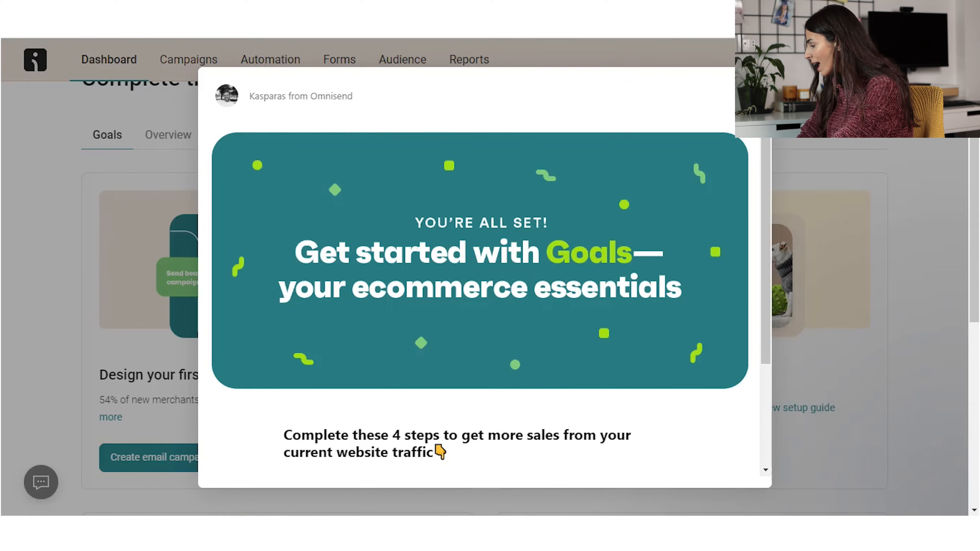
pyautogui.click(750, 96)
pyautogui.moveTo(974, 186); pyautogui.dragTo(975, 367)
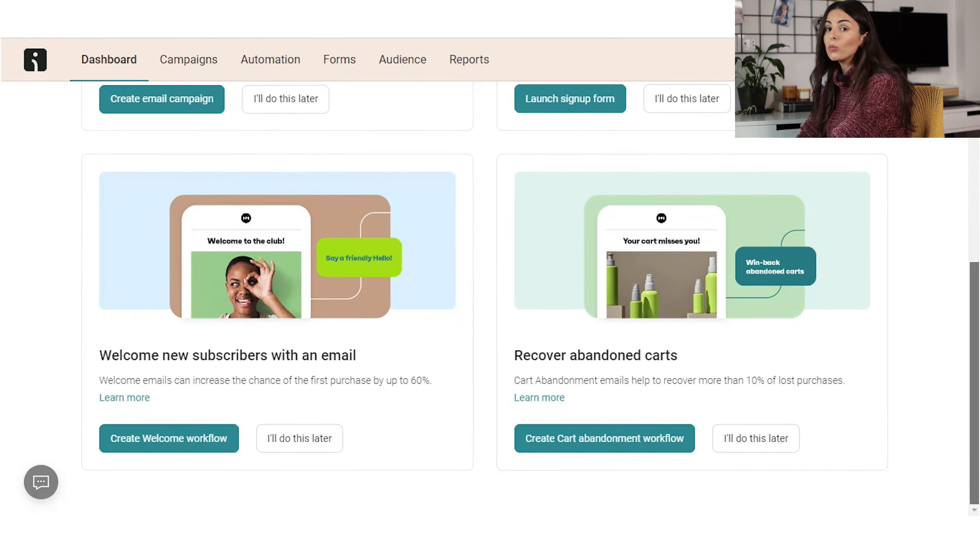
pyautogui.moveTo(975, 306); pyautogui.dragTo(977, 181)
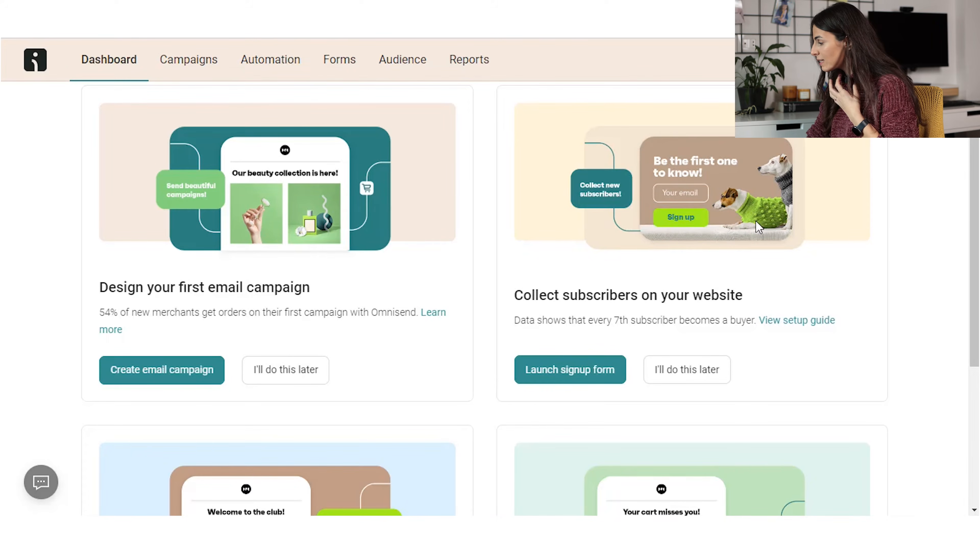
pyautogui.scroll(-5, 443, 270)
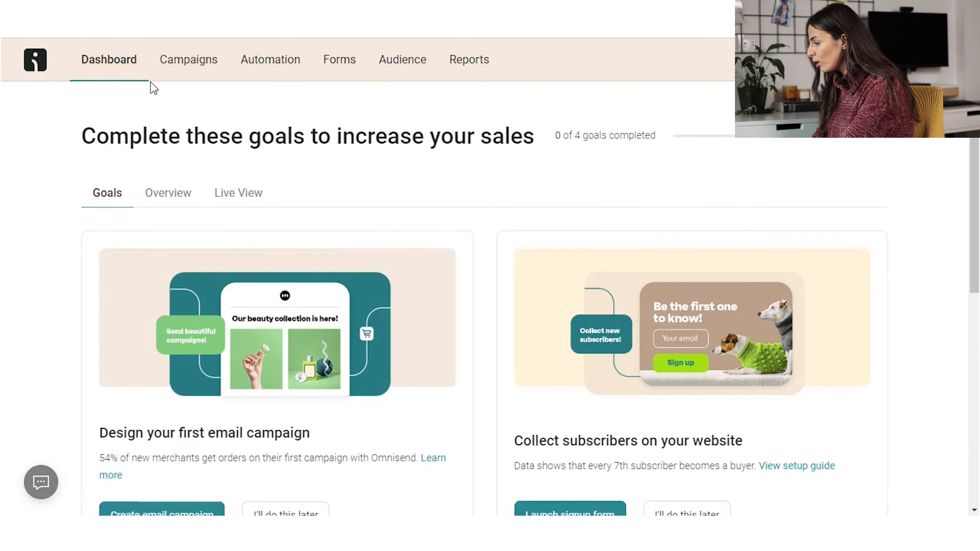
# Open the Branded welcome discount template from Forms and enable its teaser
pyautogui.click(361, 58)
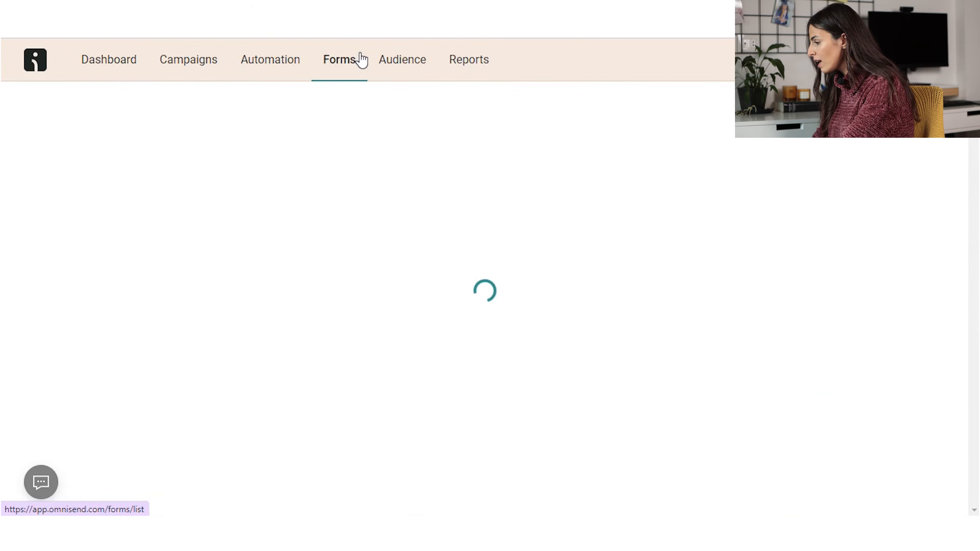
pyautogui.click(208, 409)
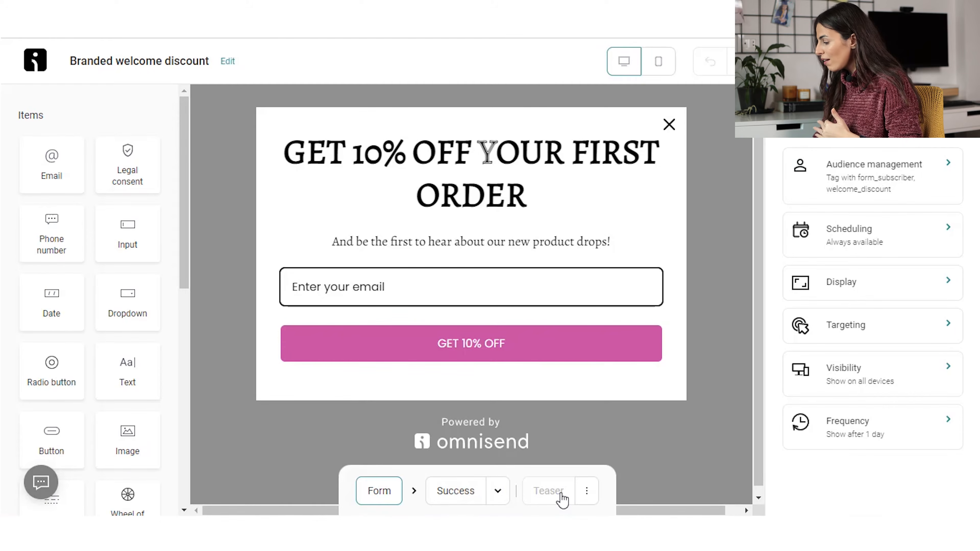
pyautogui.click(587, 492)
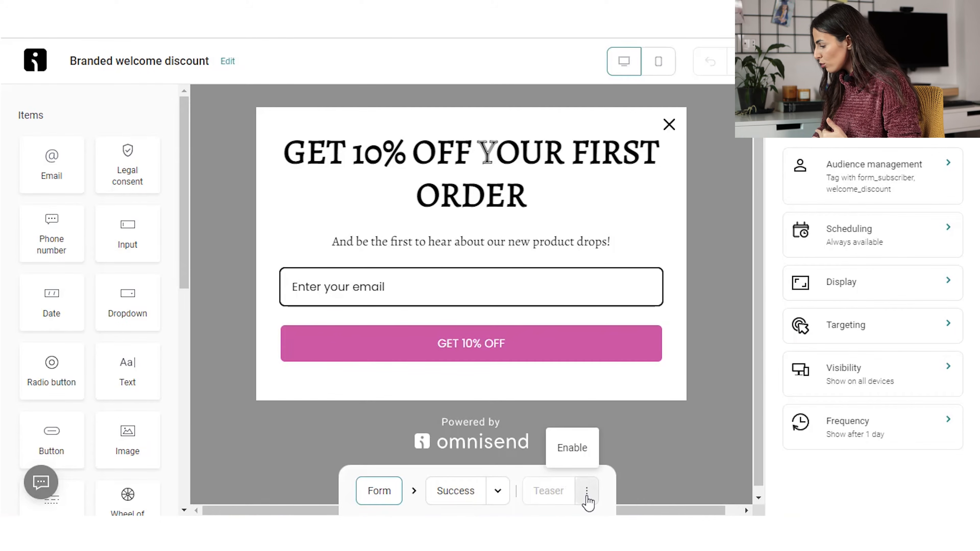
pyautogui.click(567, 452)
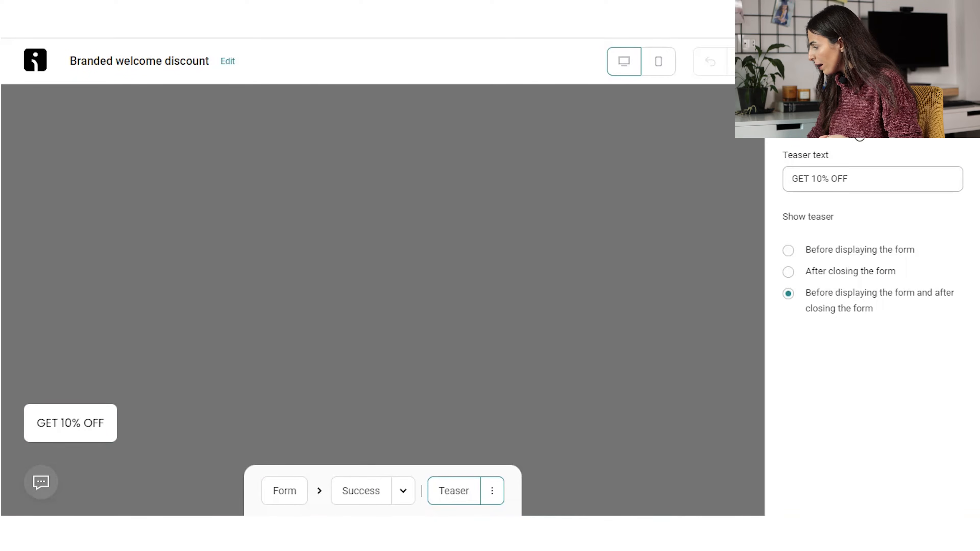
# Place the teaser at the middle of the page's right edge and return to editing the form
pyautogui.scroll(-5, 910, 278)
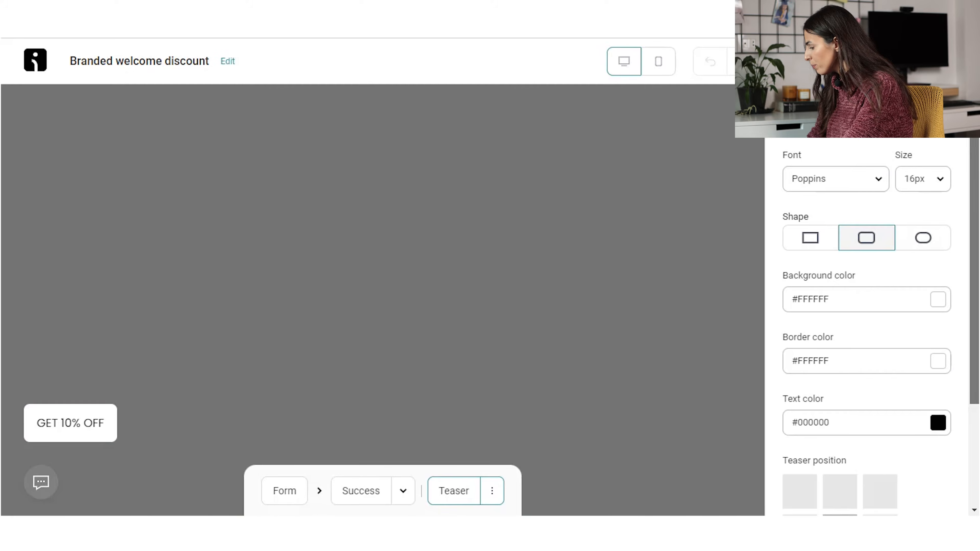
pyautogui.scroll(-3, 956, 364)
pyautogui.click(889, 402)
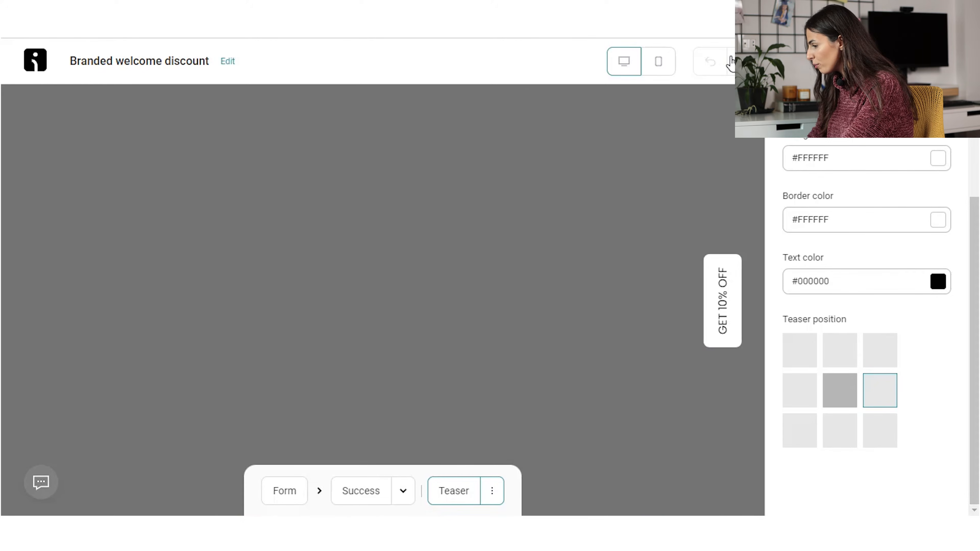
pyautogui.click(287, 492)
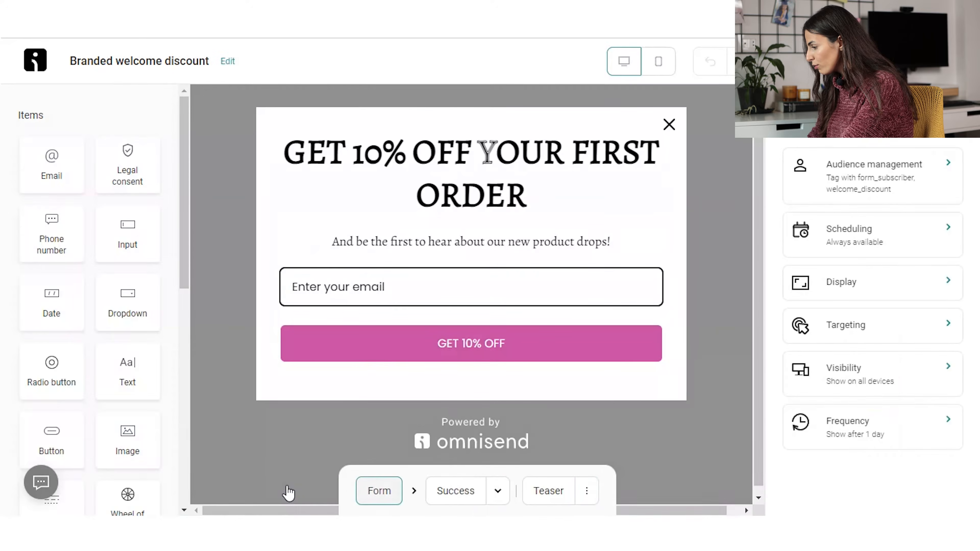
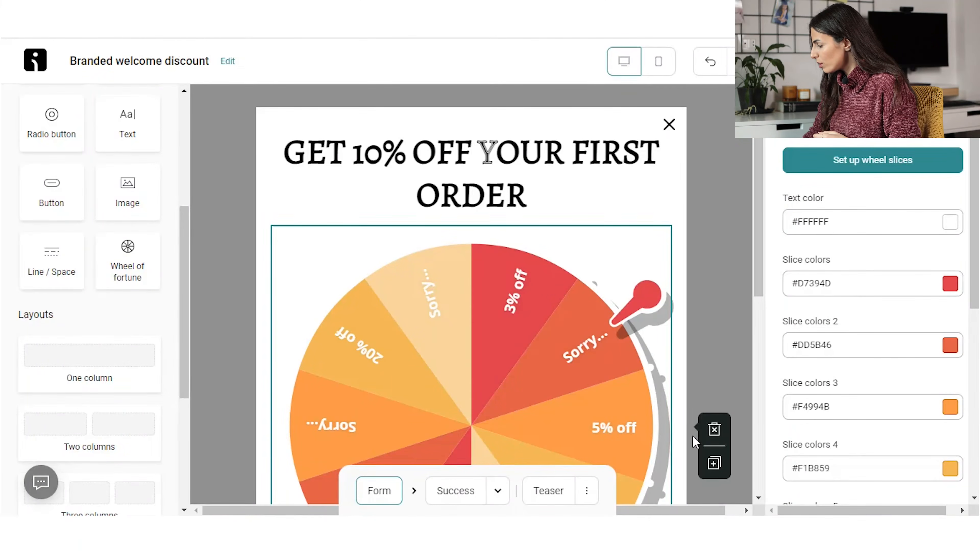
# Delete the wheel of fortune from the signup form
pyautogui.click(714, 430)
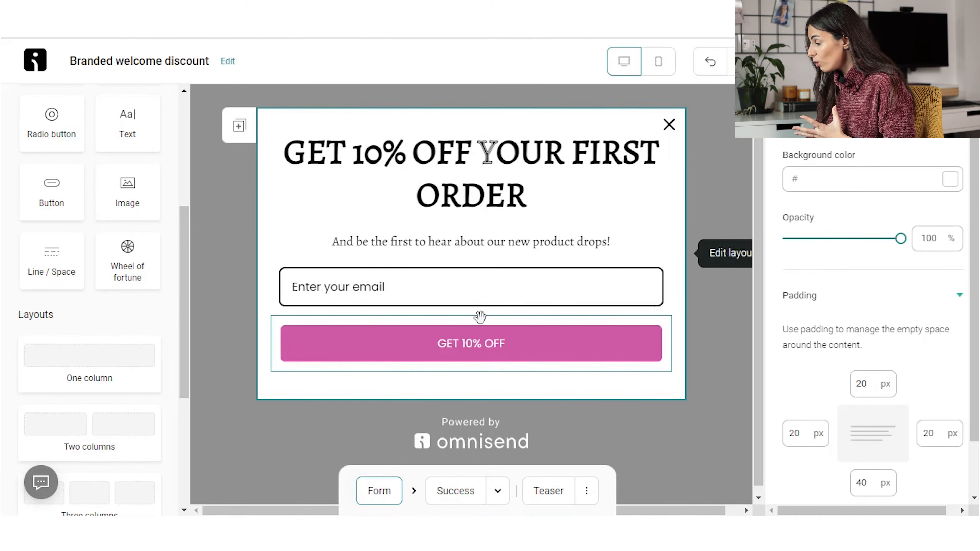
# Examine the text style, font, color and padding settings of the form's heading and the line below it
pyautogui.click(486, 181)
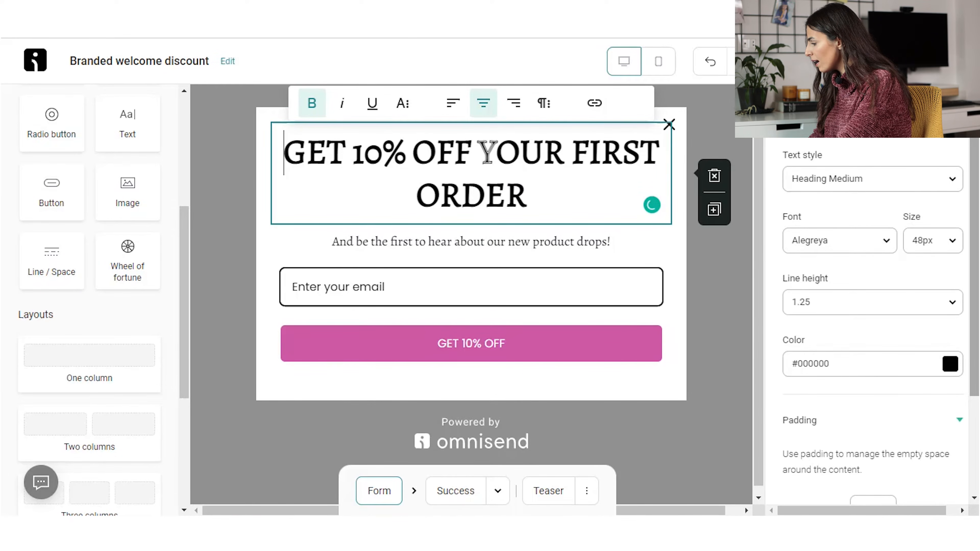
pyautogui.scroll(-3, 877, 199)
pyautogui.scroll(3, 873, 309)
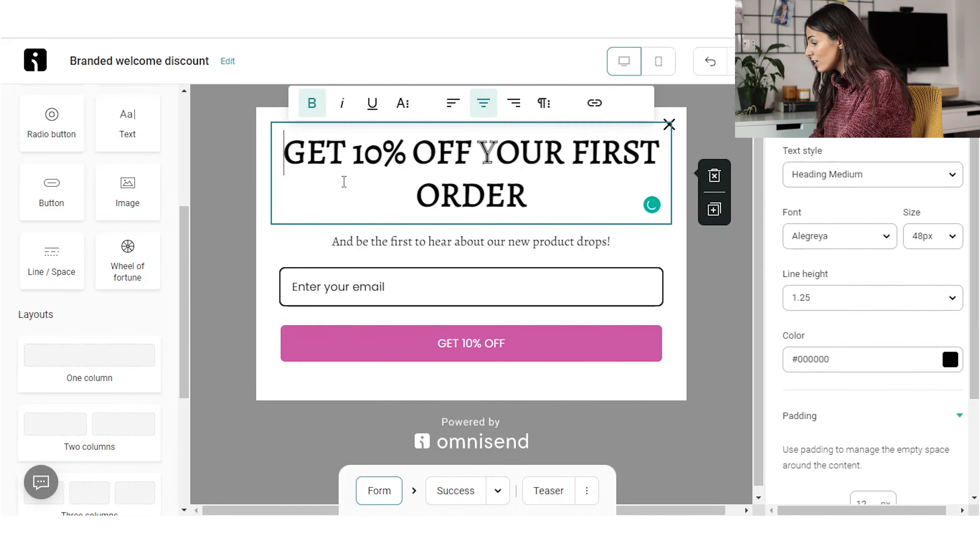
pyautogui.moveTo(461, 193); pyautogui.dragTo(290, 153)
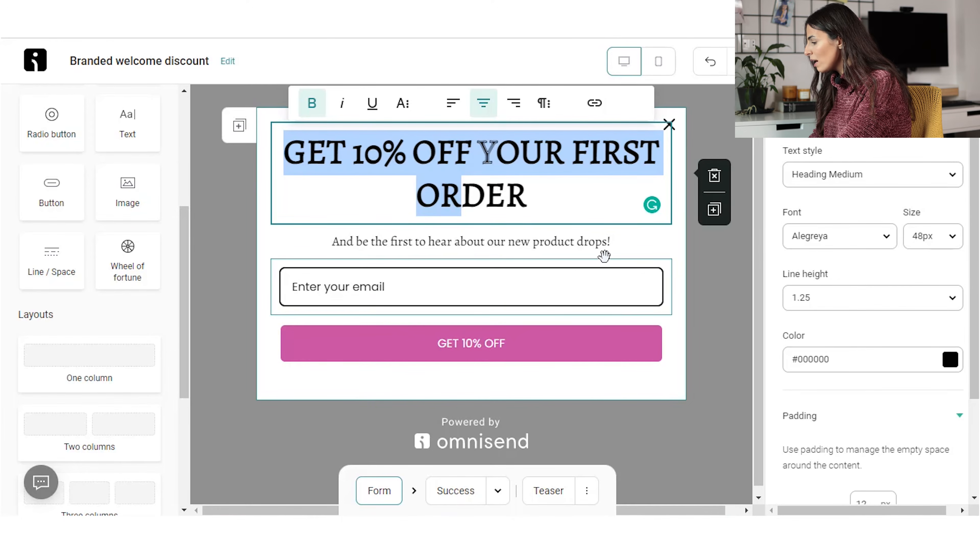
pyautogui.click(600, 239)
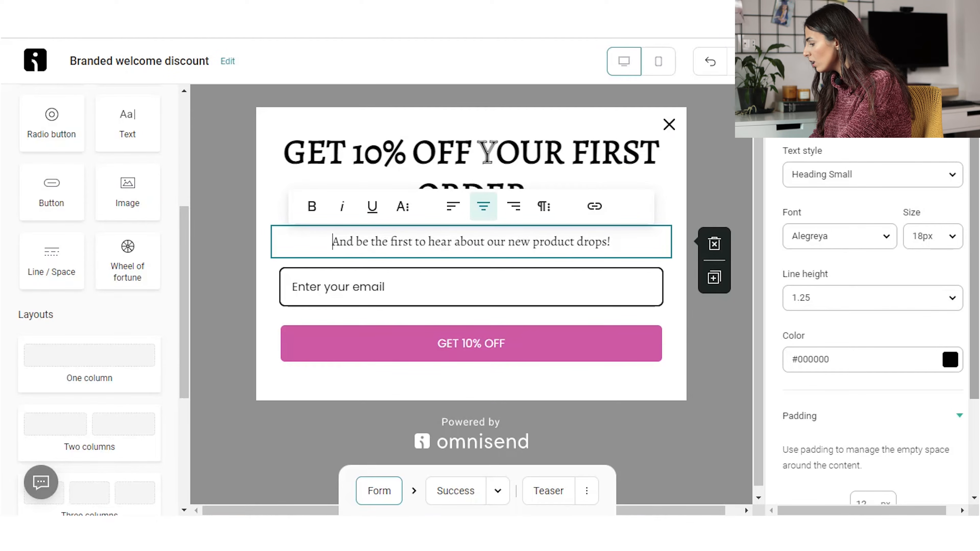
pyautogui.scroll(-2, 923, 331)
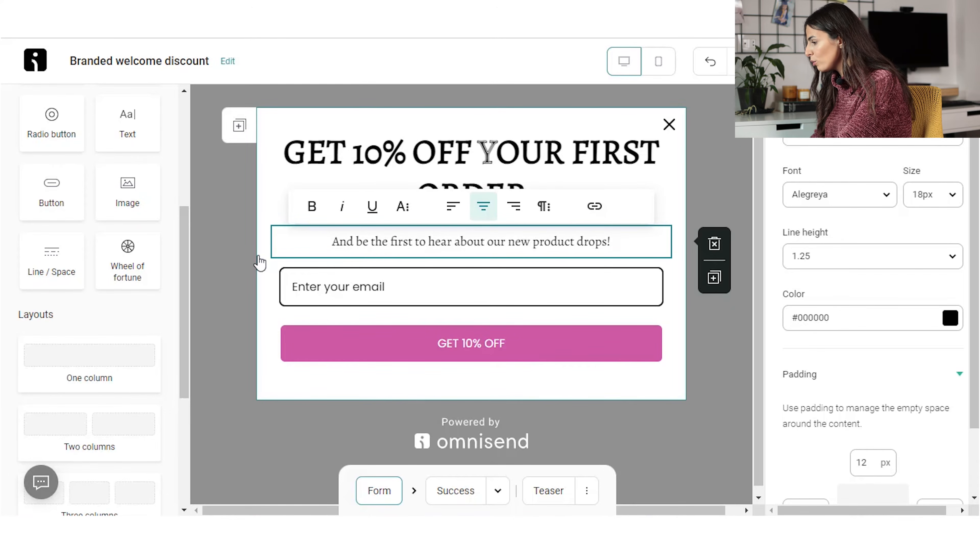
pyautogui.click(699, 152)
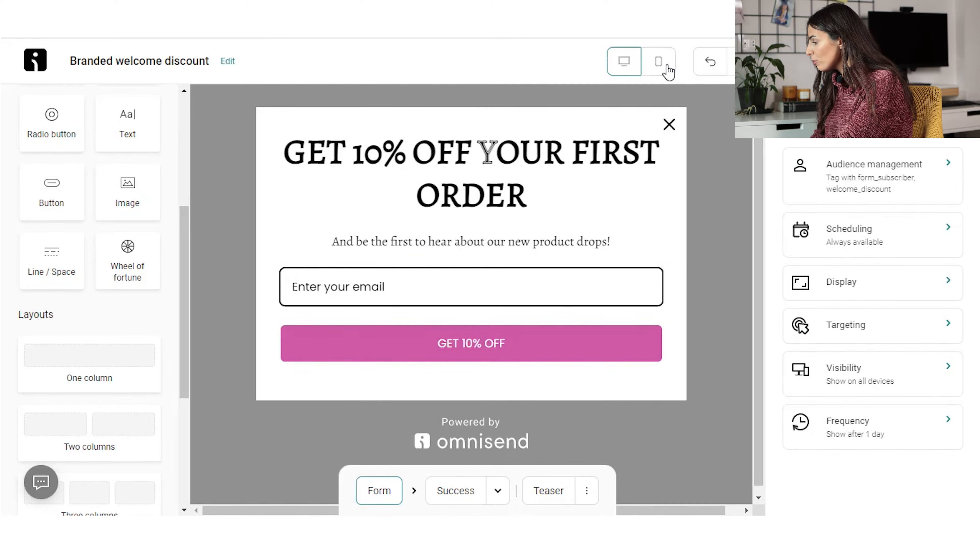
# Compare the signup form's mobile and desktop layouts, ending on the mobile preview
pyautogui.click(667, 63)
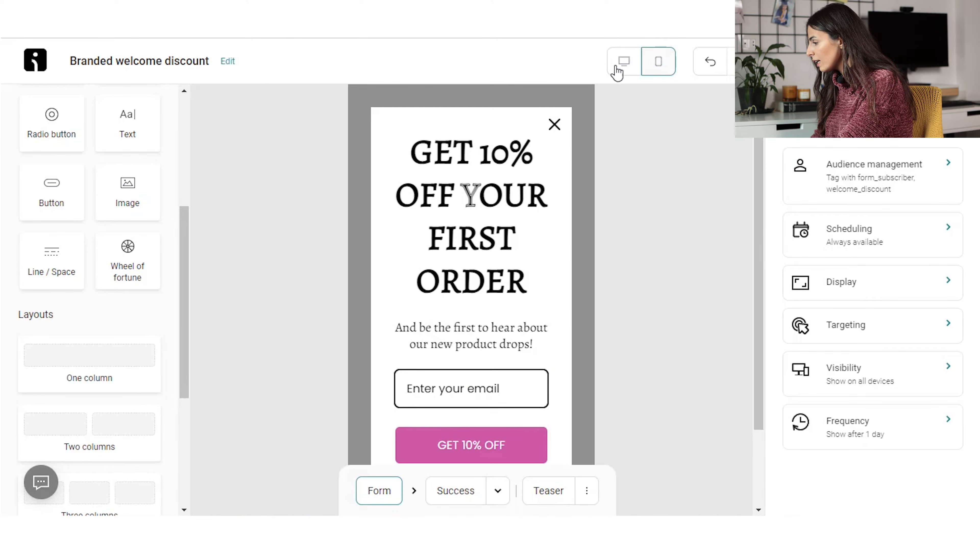
pyautogui.click(624, 72)
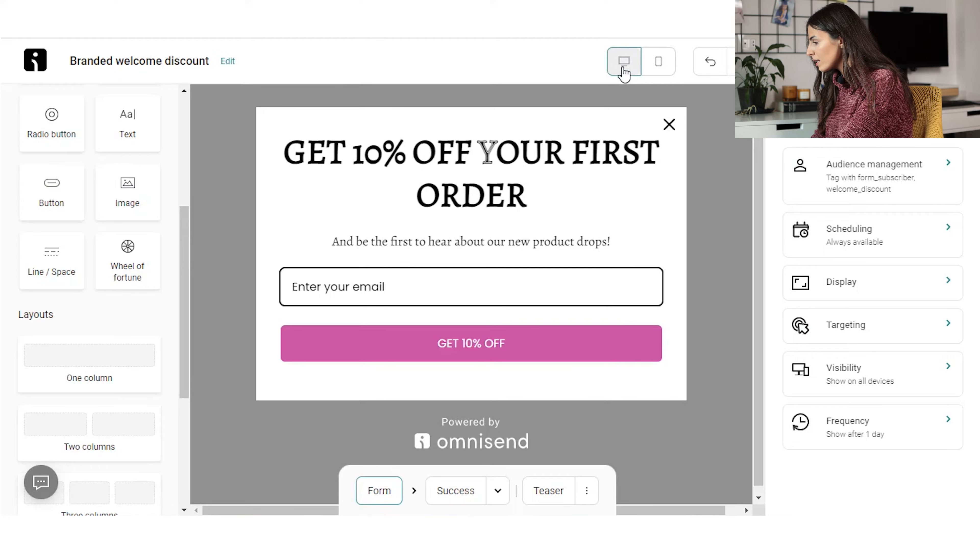
pyautogui.click(659, 77)
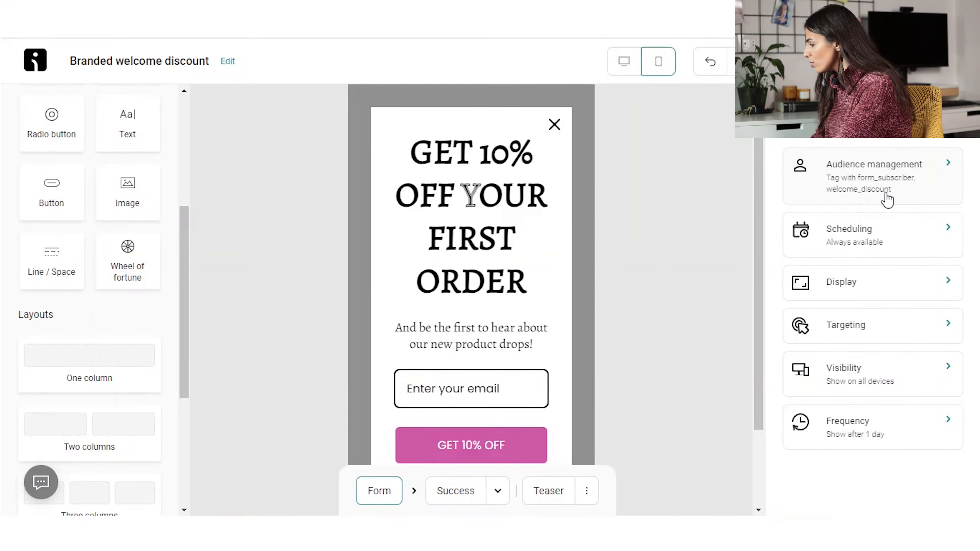
# Examine the signup form's audience tags, double opt-in option and scheduling choices
pyautogui.click(887, 200)
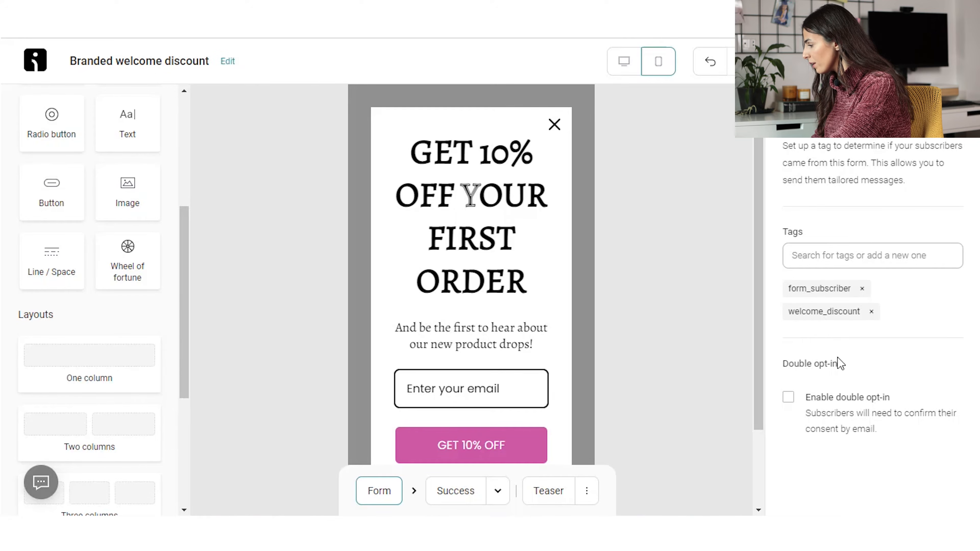
pyautogui.click(789, 104)
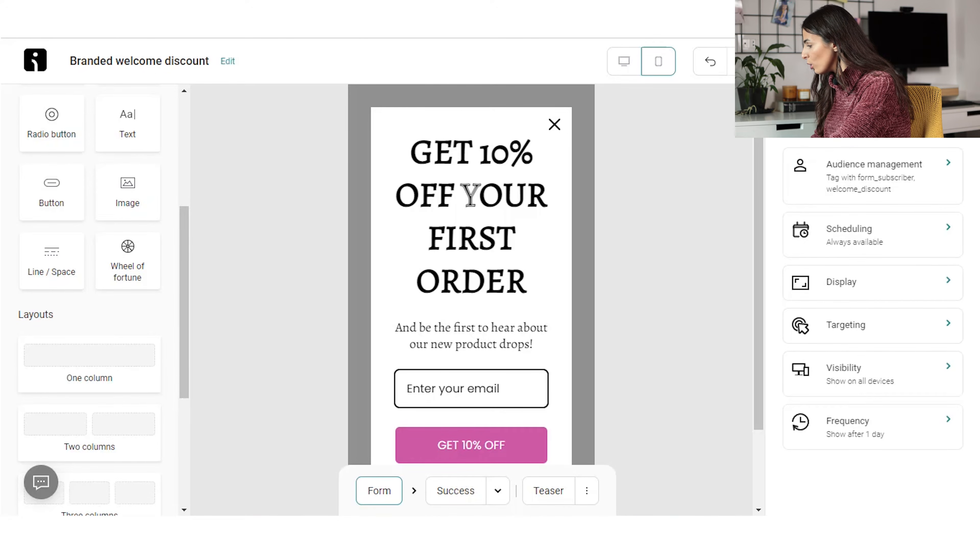
pyautogui.click(869, 250)
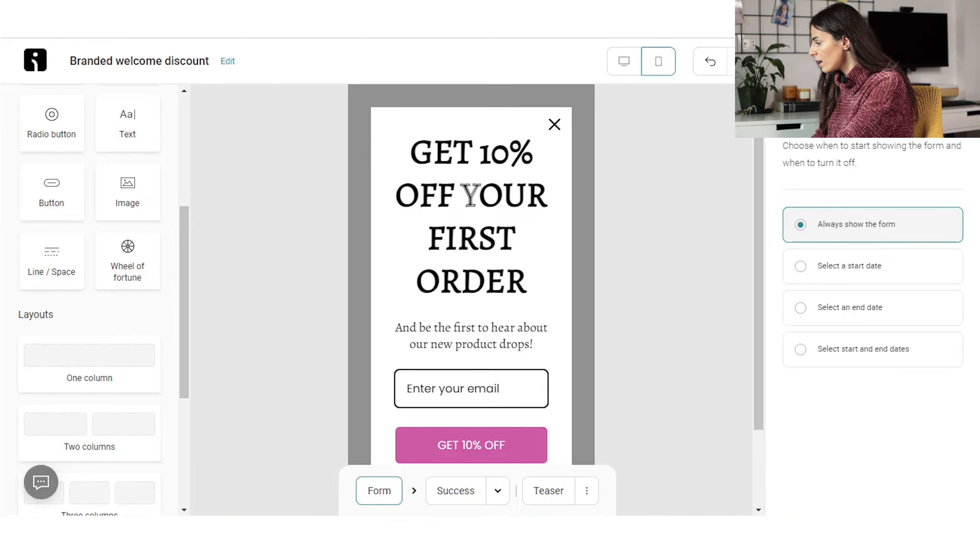
pyautogui.click(792, 120)
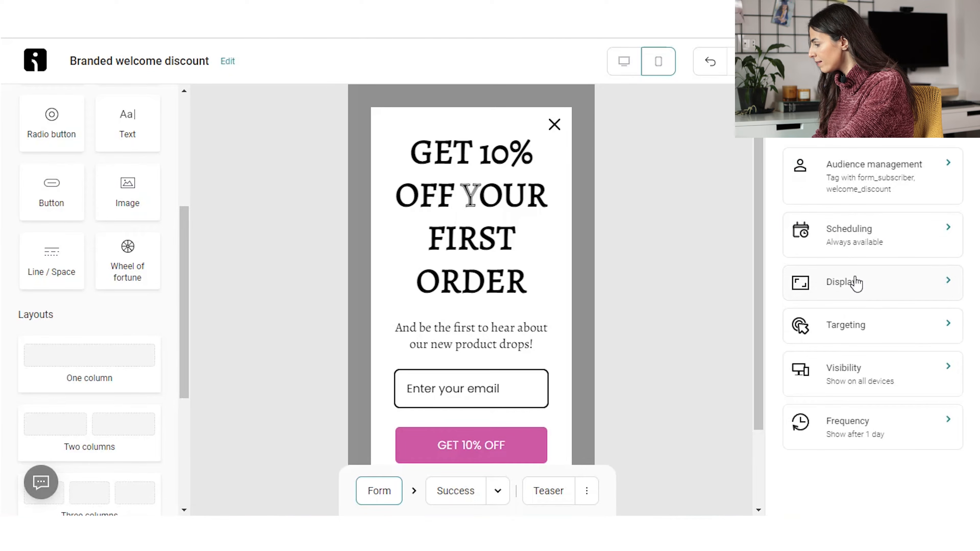
# Set the signup form to display after 20 seconds on the page and a scroll depth of 60%
pyautogui.click(858, 305)
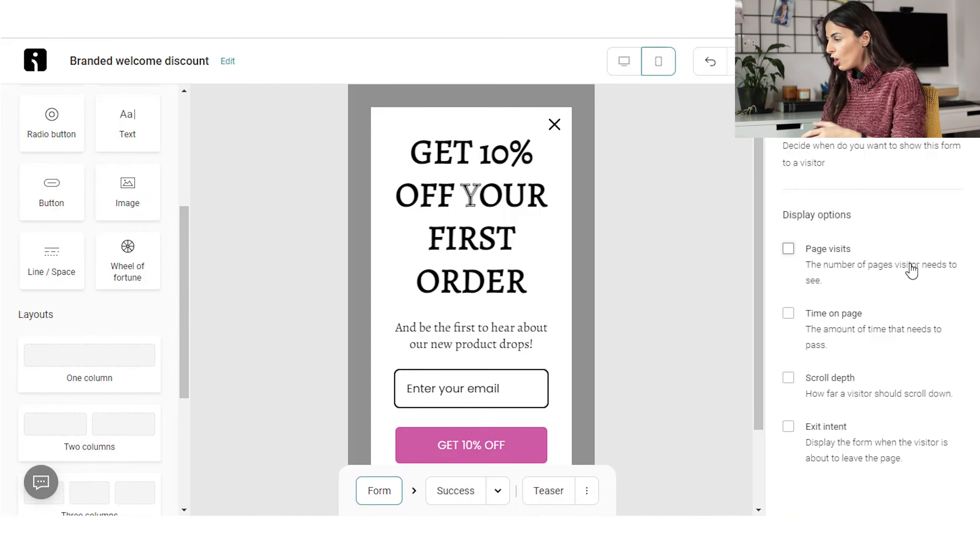
pyautogui.click(789, 315)
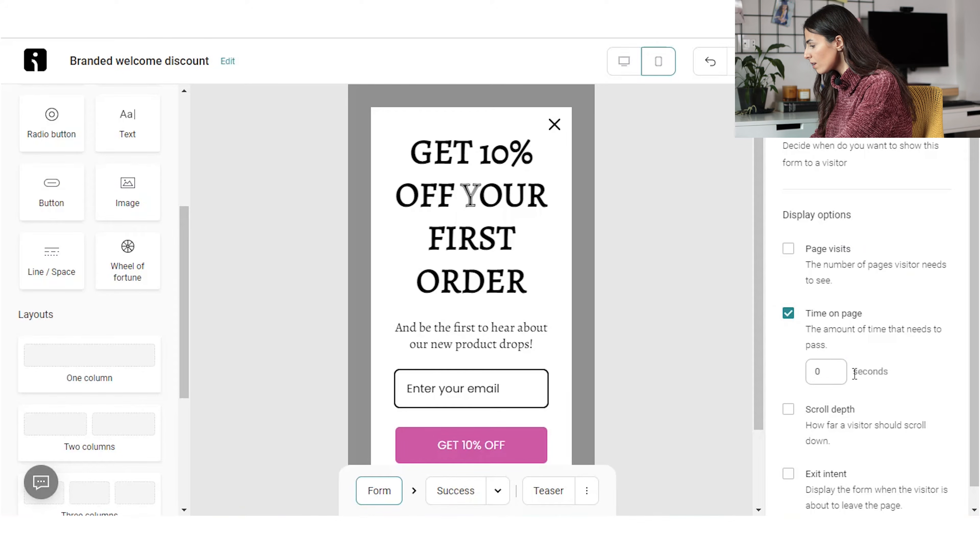
pyautogui.click(828, 375)
pyautogui.write('20')
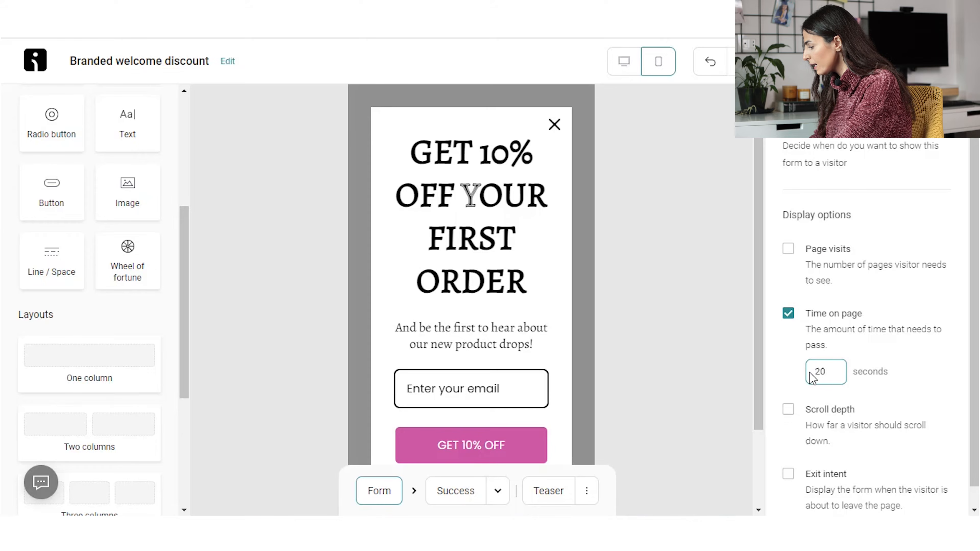
pyautogui.click(788, 410)
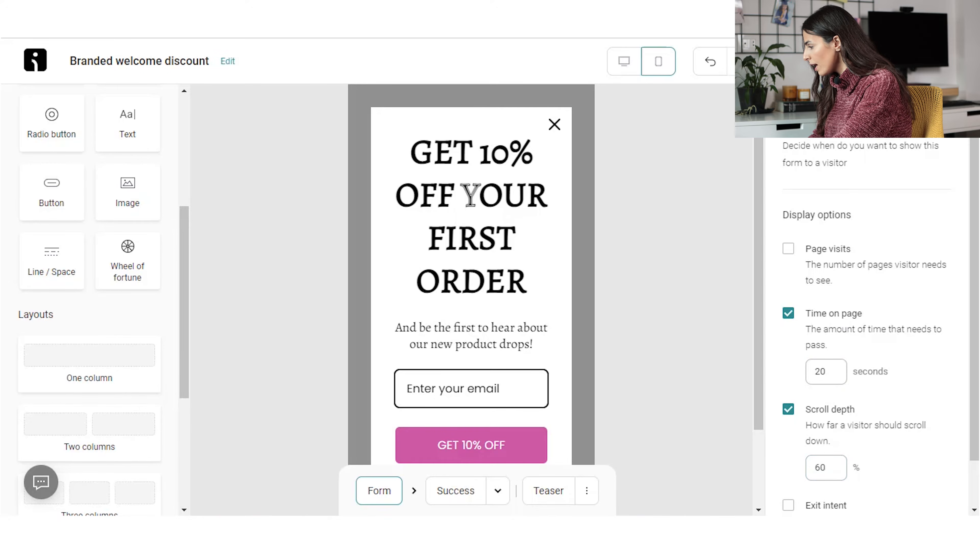
pyautogui.click(790, 110)
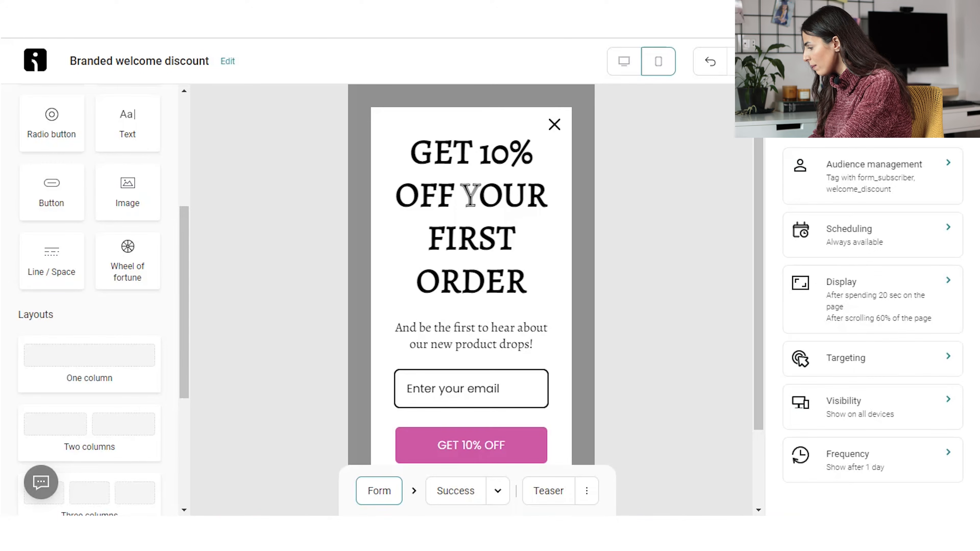
# Review the signup form's page targeting options, device visibility and limit on repeat appearances
pyautogui.click(913, 370)
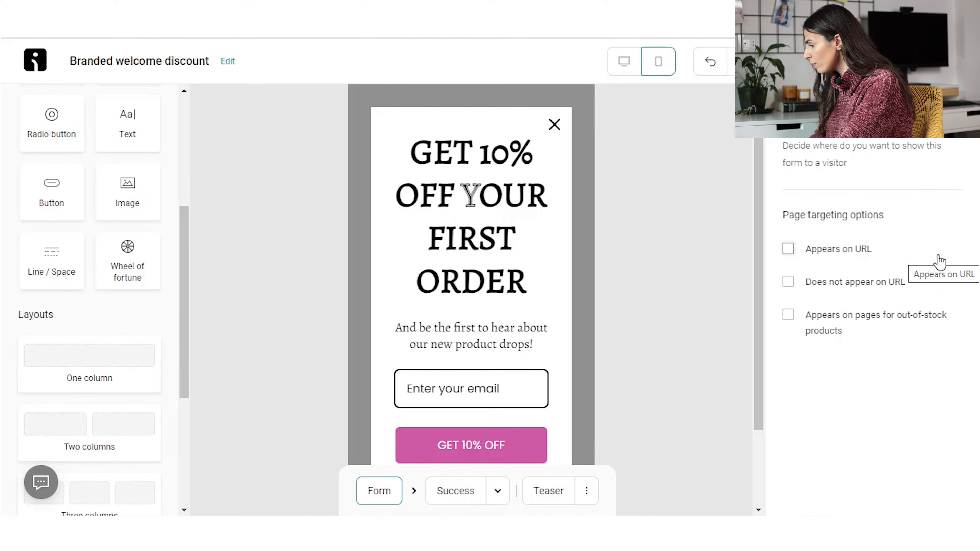
pyautogui.click(789, 118)
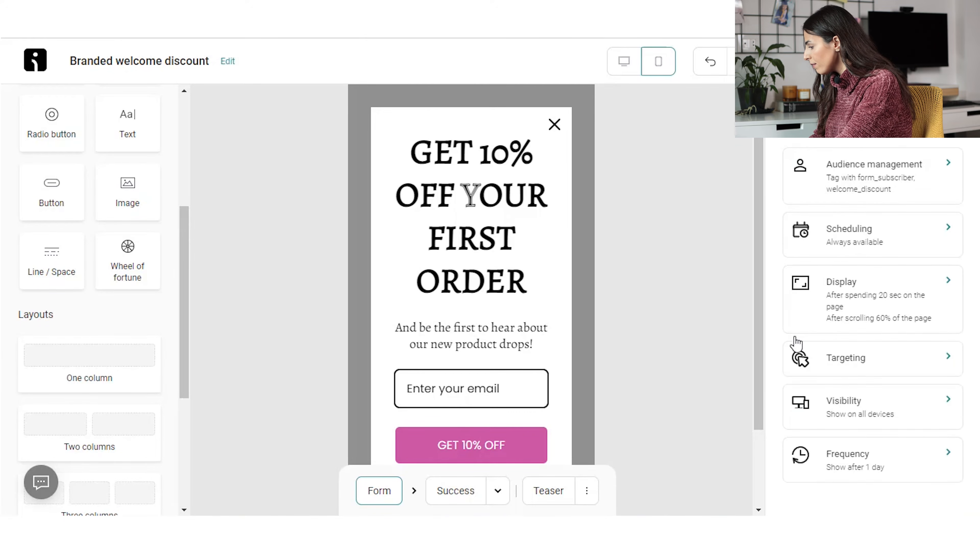
pyautogui.click(893, 424)
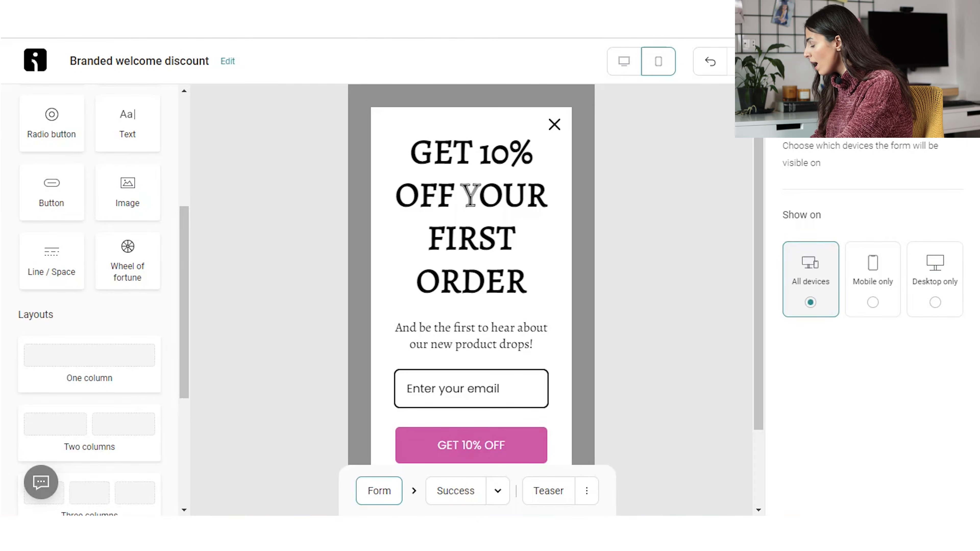
pyautogui.click(790, 121)
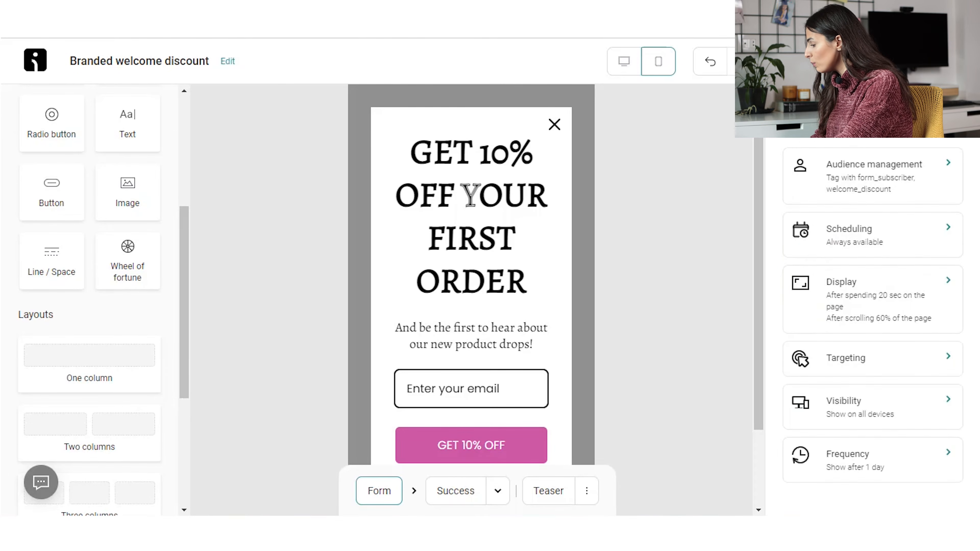
pyautogui.click(857, 482)
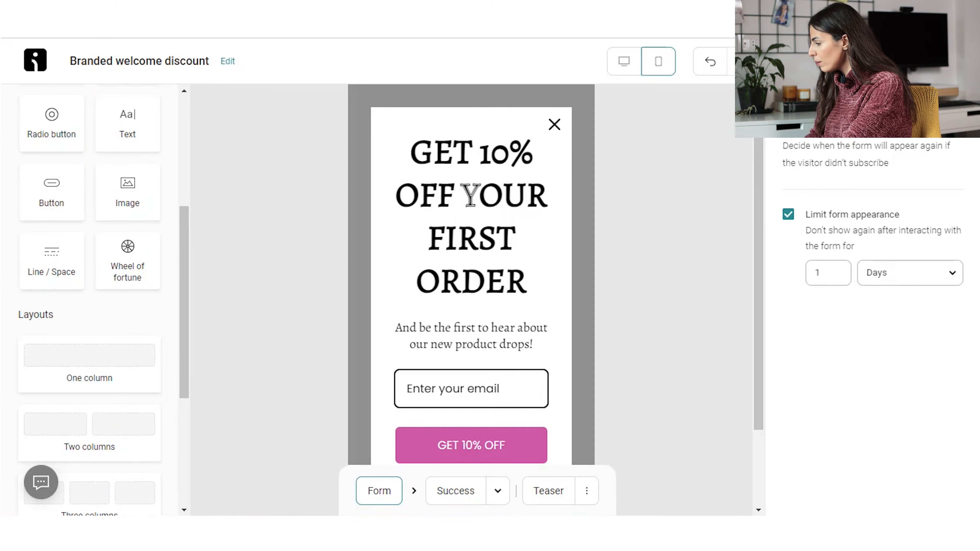
# Check the mobile previews of the form's success message and its teaser
pyautogui.click(456, 499)
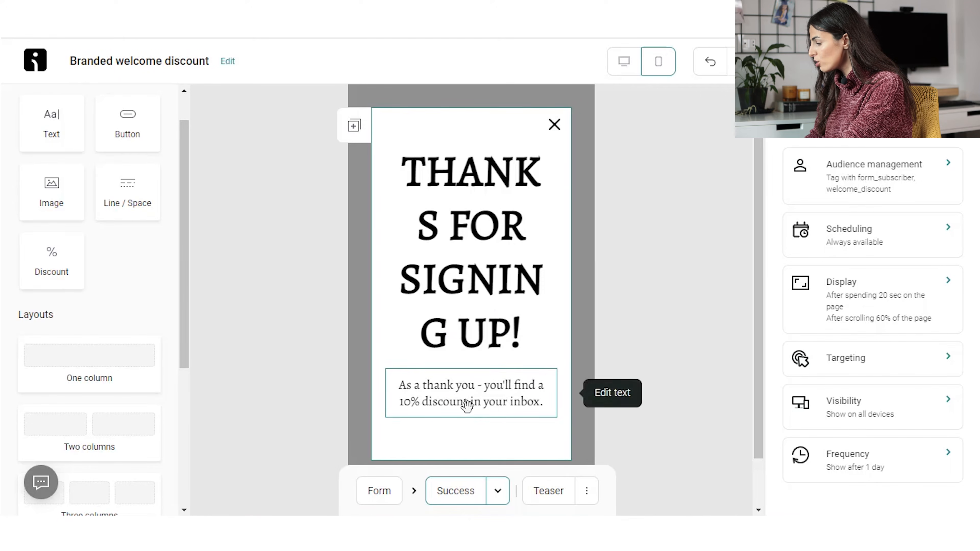
pyautogui.click(542, 502)
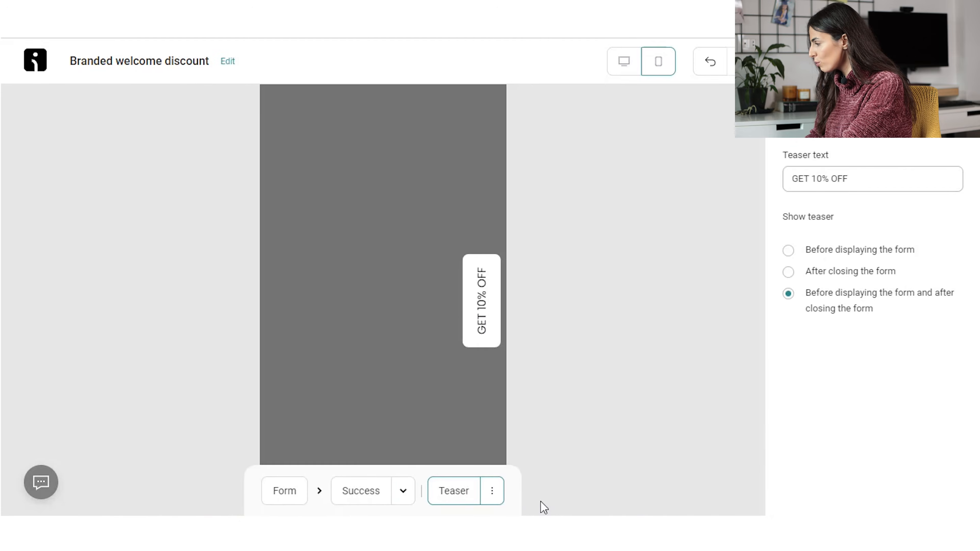
pyautogui.tripleClick(481, 301)
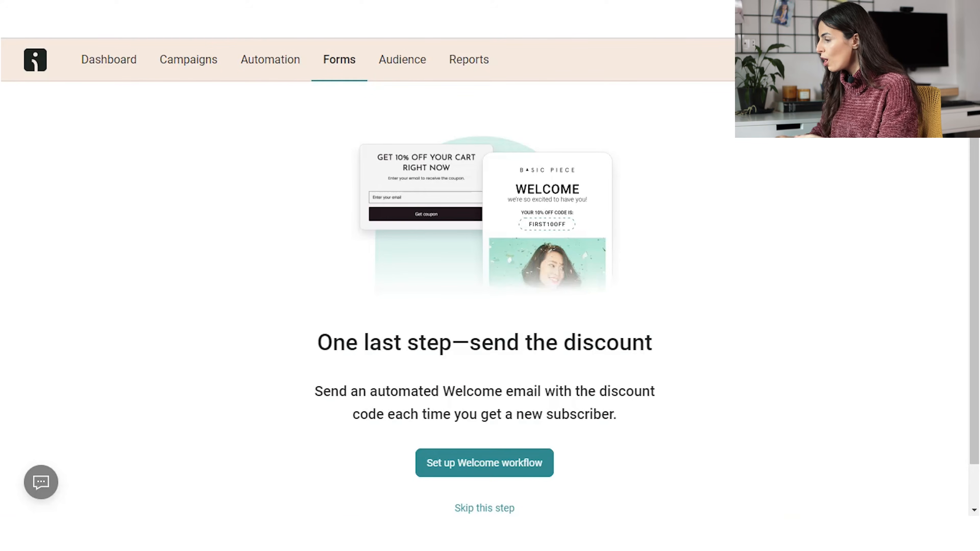
# Filter the pre-built automation workflows by the Welcome type and start customizing the one with three emails
pyautogui.click(270, 70)
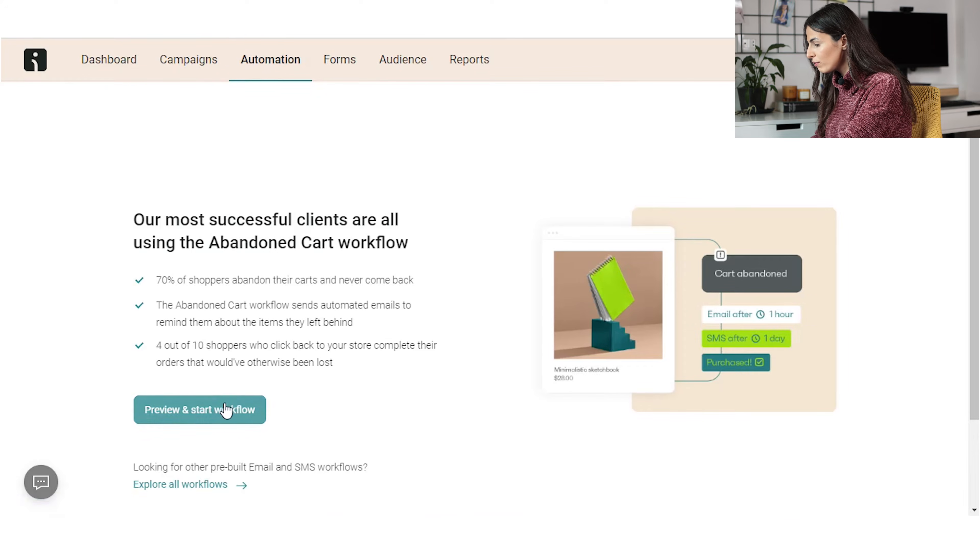
pyautogui.click(220, 494)
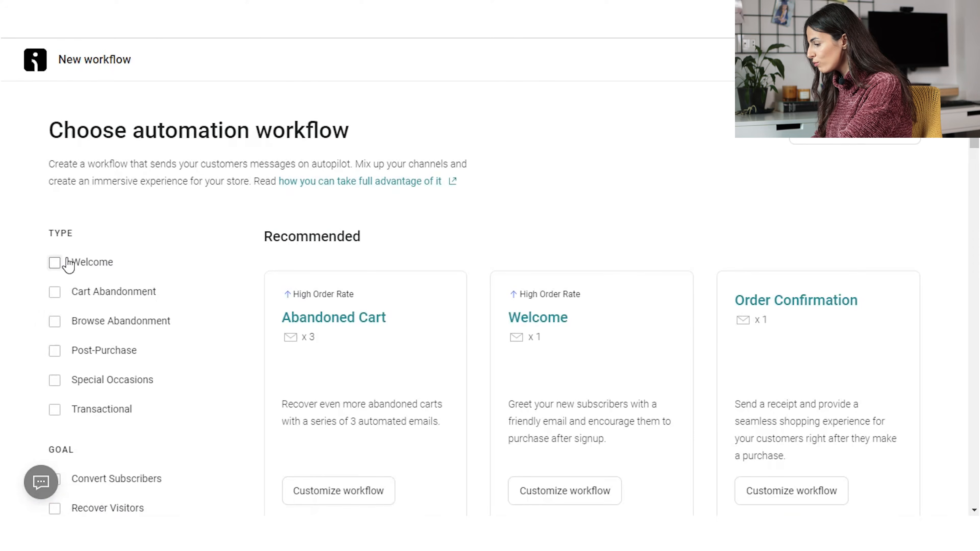
pyautogui.click(69, 266)
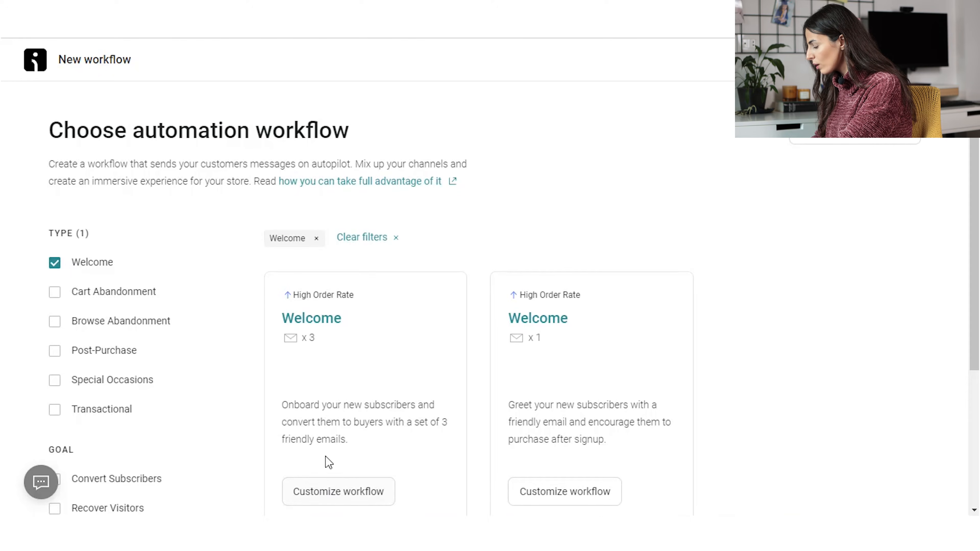
pyautogui.click(332, 496)
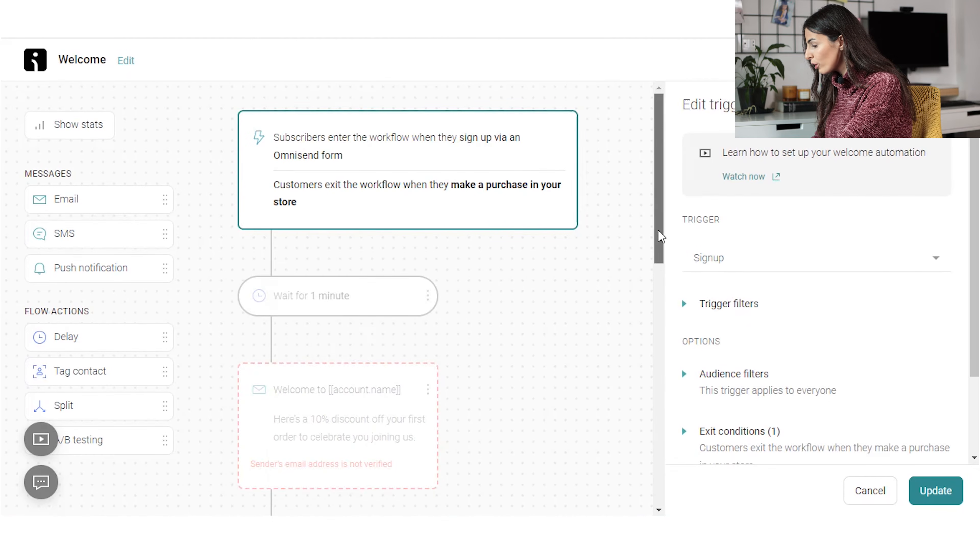
# Change the delay before the first welcome email to Immediately and update the workflow
pyautogui.moveTo(660, 237); pyautogui.dragTo(641, 378)
pyautogui.scroll(10, 641, 378)
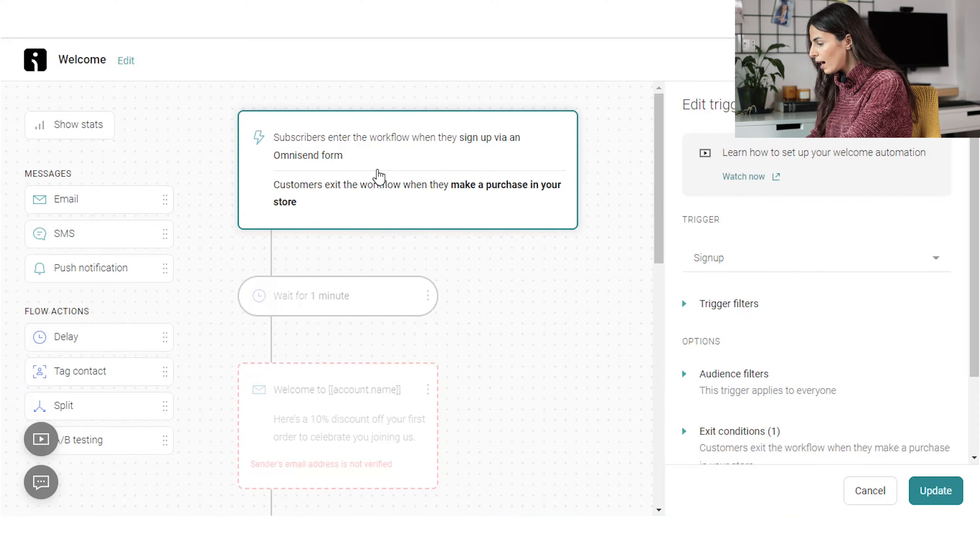
pyautogui.click(349, 310)
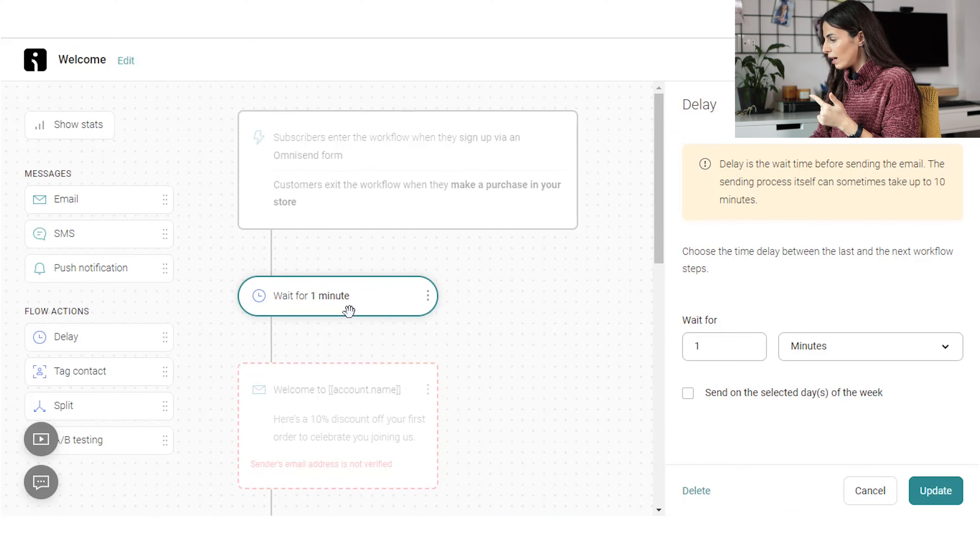
pyautogui.click(861, 342)
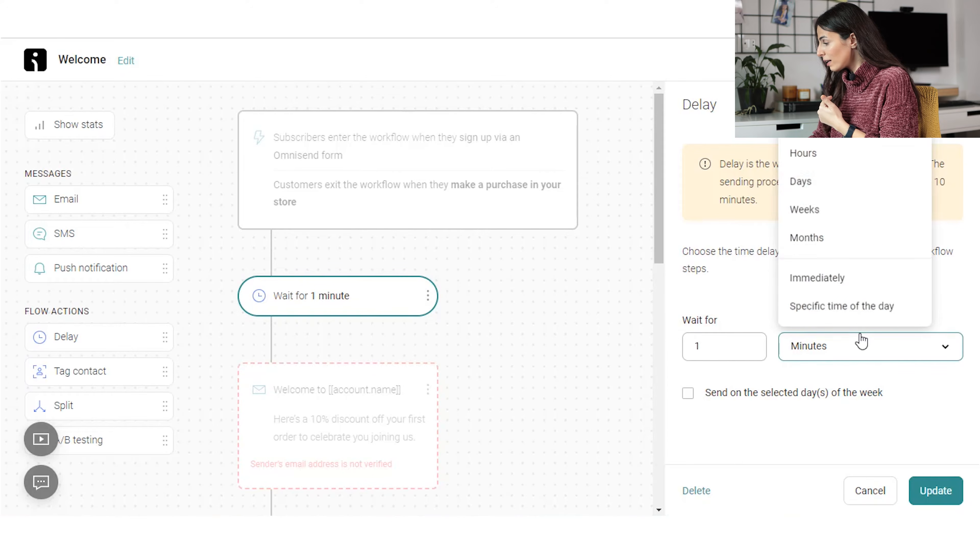
pyautogui.click(861, 287)
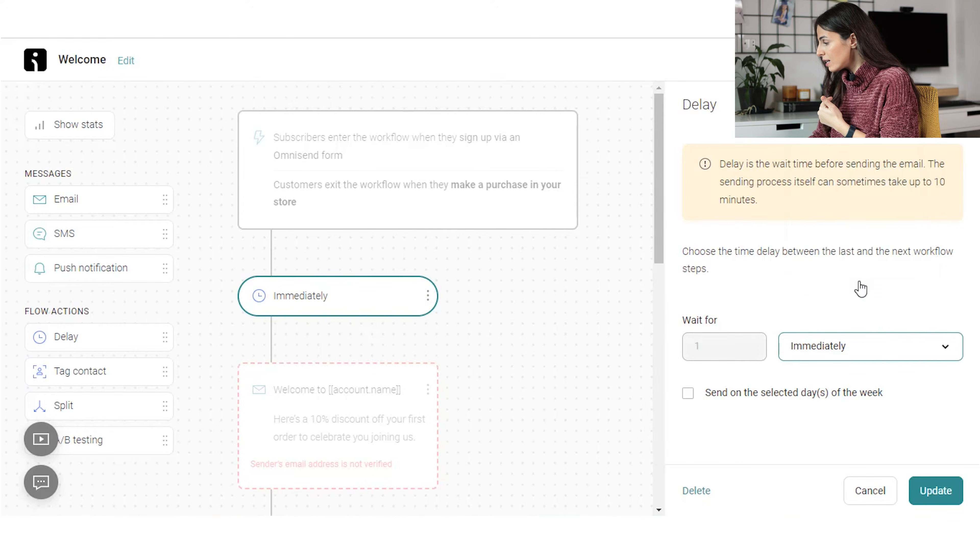
pyautogui.click(938, 497)
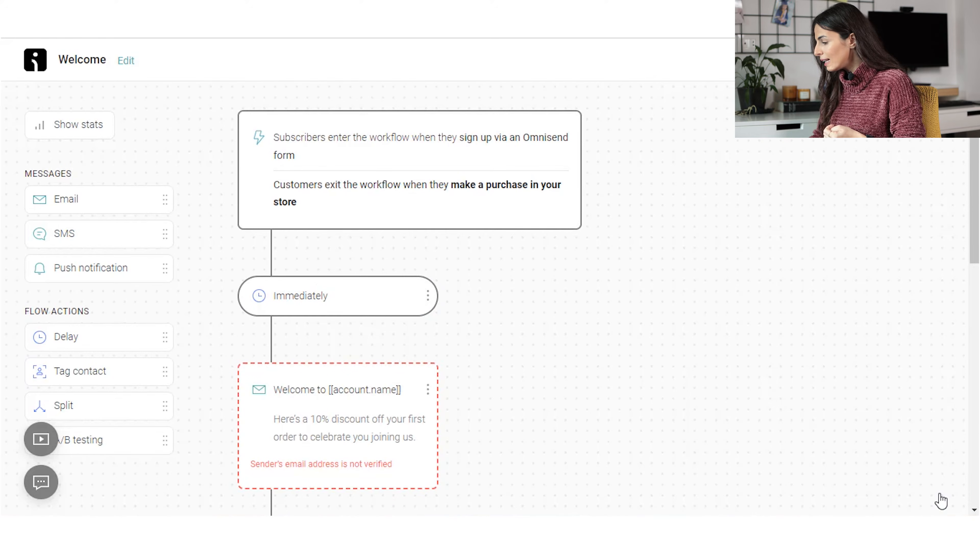
# Verify the sender's email address in the settings of the workflow's first welcome email
pyautogui.click(383, 417)
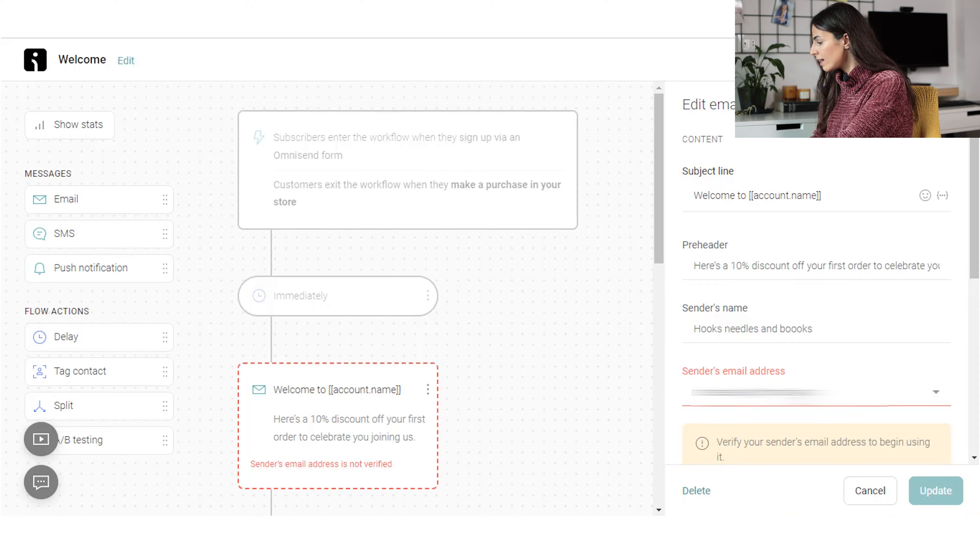
pyautogui.click(832, 396)
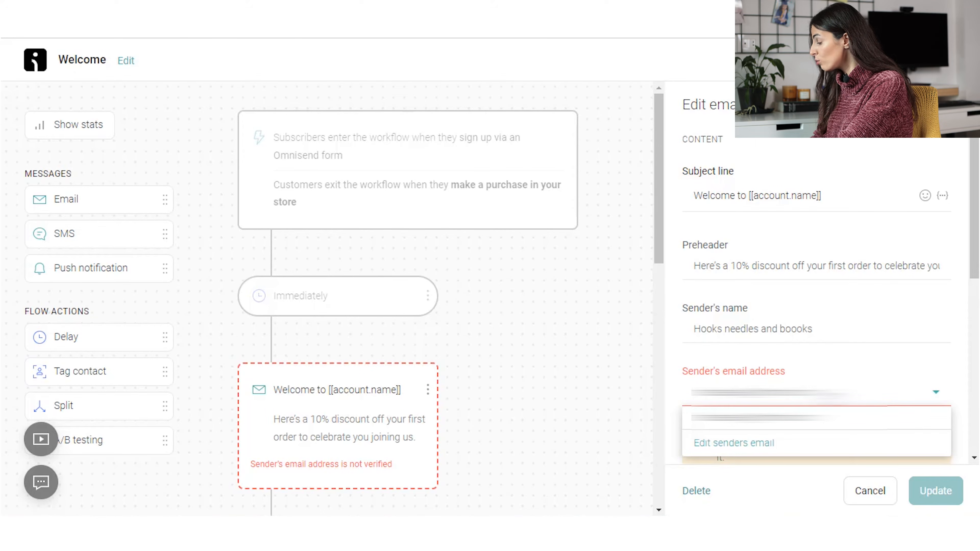
pyautogui.click(832, 396)
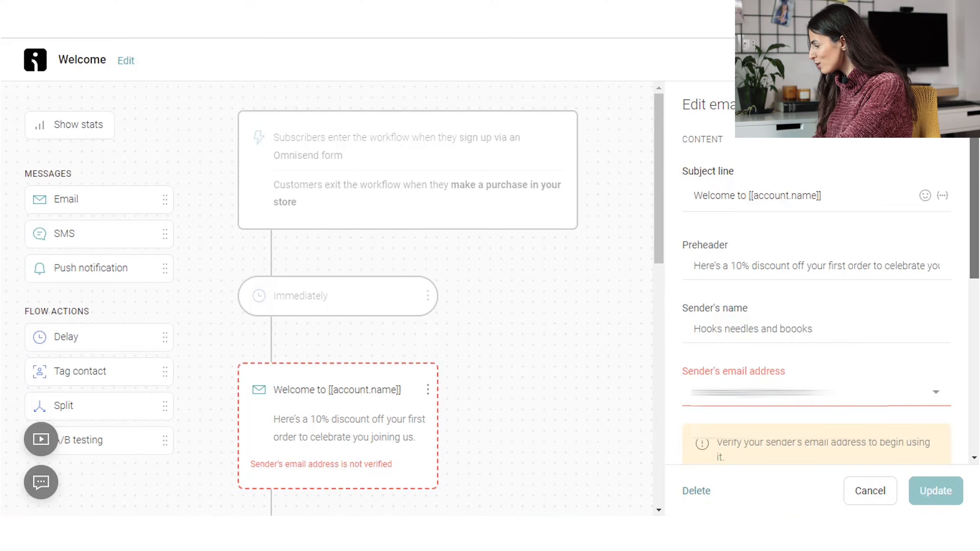
pyautogui.scroll(-5, 817, 276)
pyautogui.scroll(-1, 817, 275)
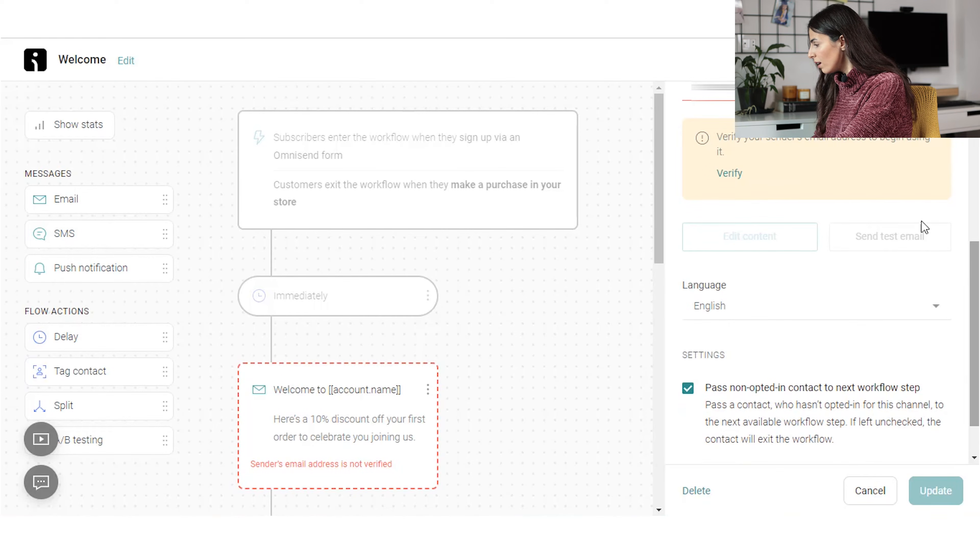
pyautogui.click(724, 181)
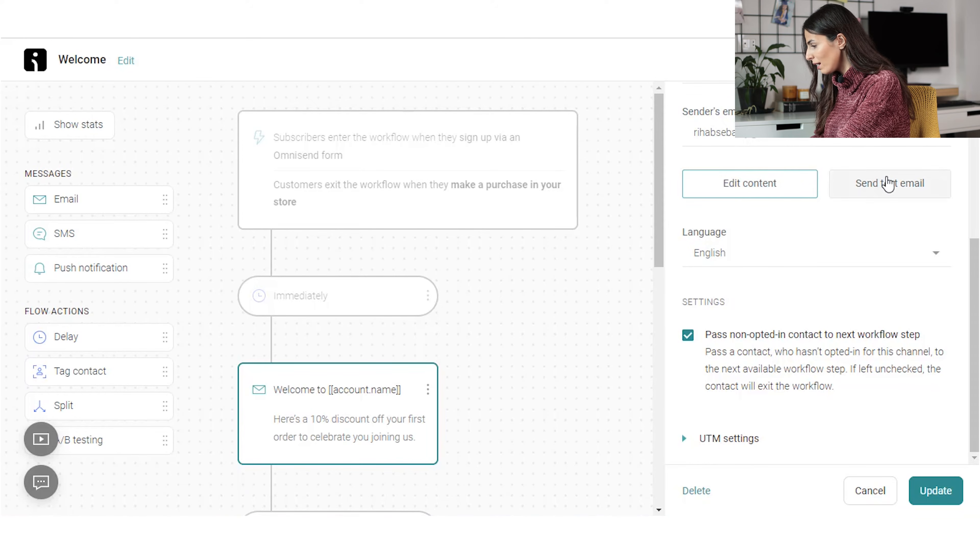
# Open the first welcome email's content for editing, saving the workflow changes before leaving
pyautogui.click(737, 196)
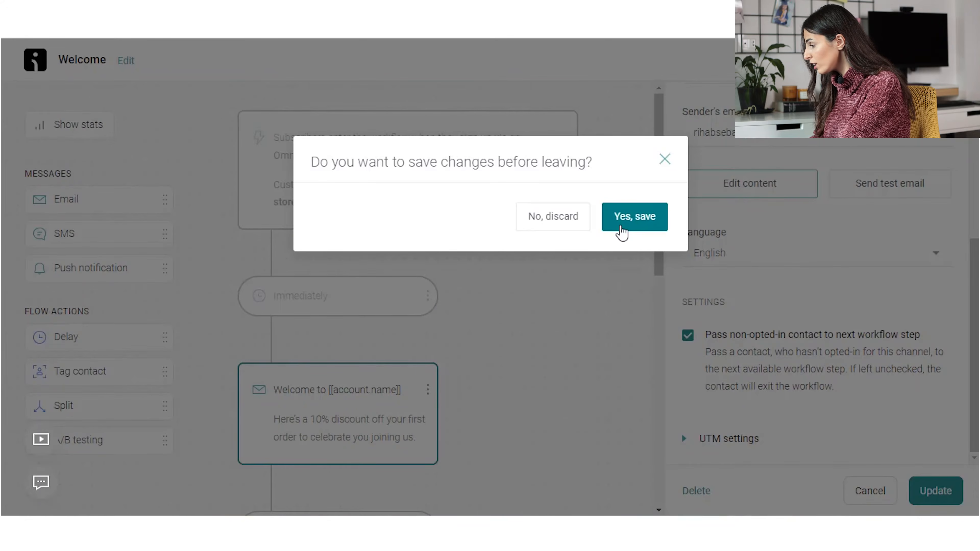
pyautogui.rightClick(626, 227)
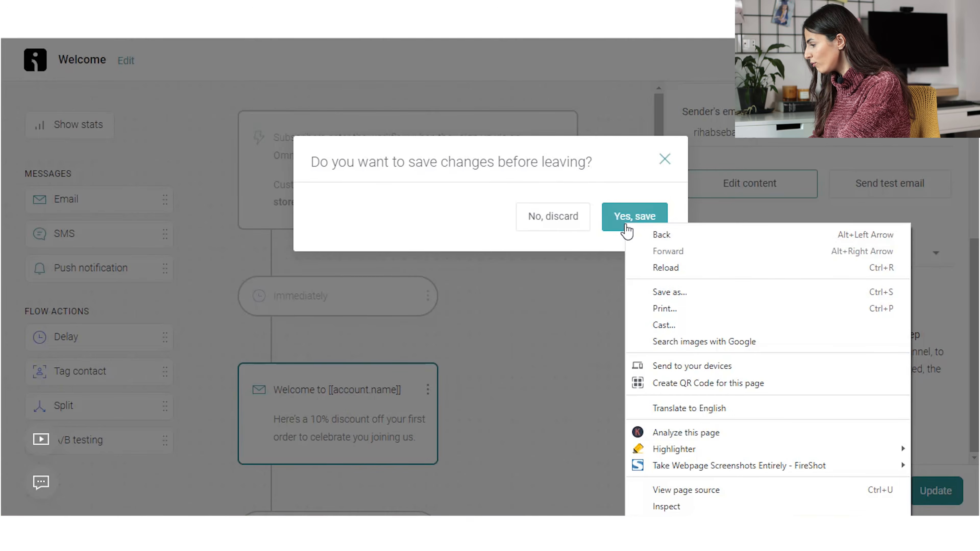
pyautogui.click(628, 228)
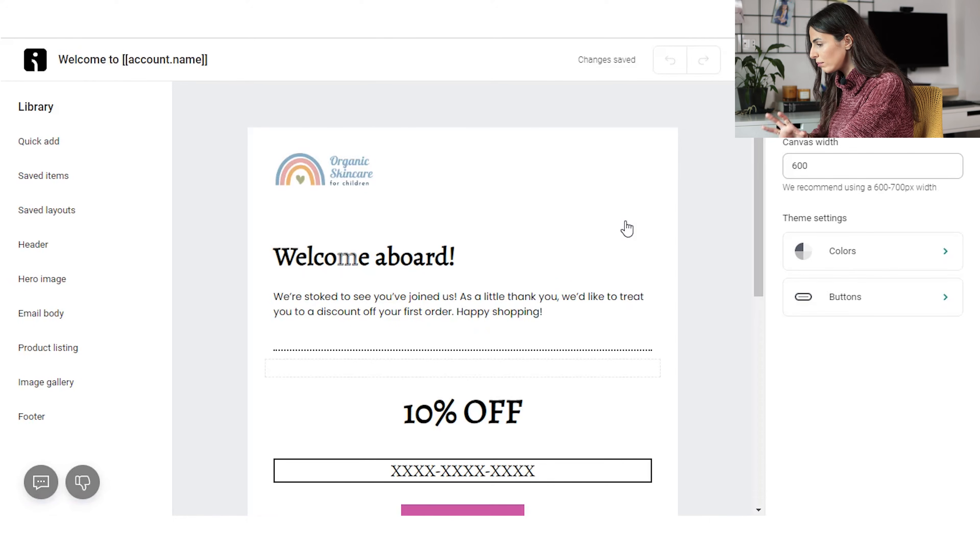
pyautogui.click(133, 150)
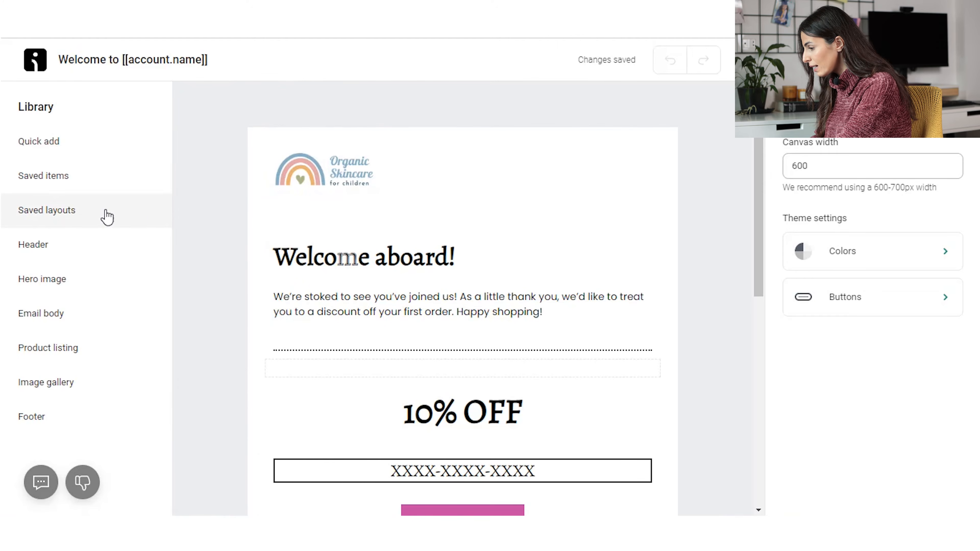
# Look through the email editor's library categories, from saved items and layouts to headers, hero images, email bodies, product listings, image galleries and footers
pyautogui.moveTo(134, 149)
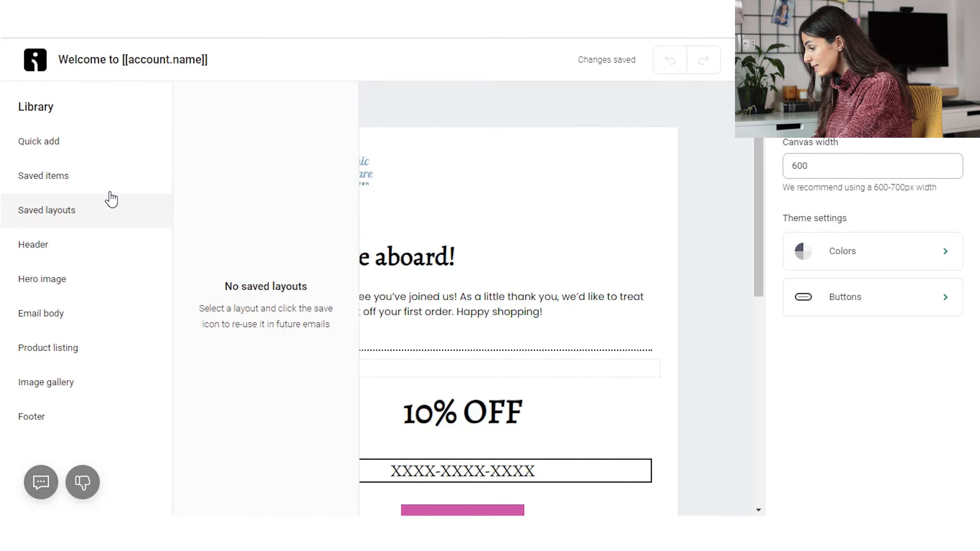
pyautogui.moveTo(111, 191)
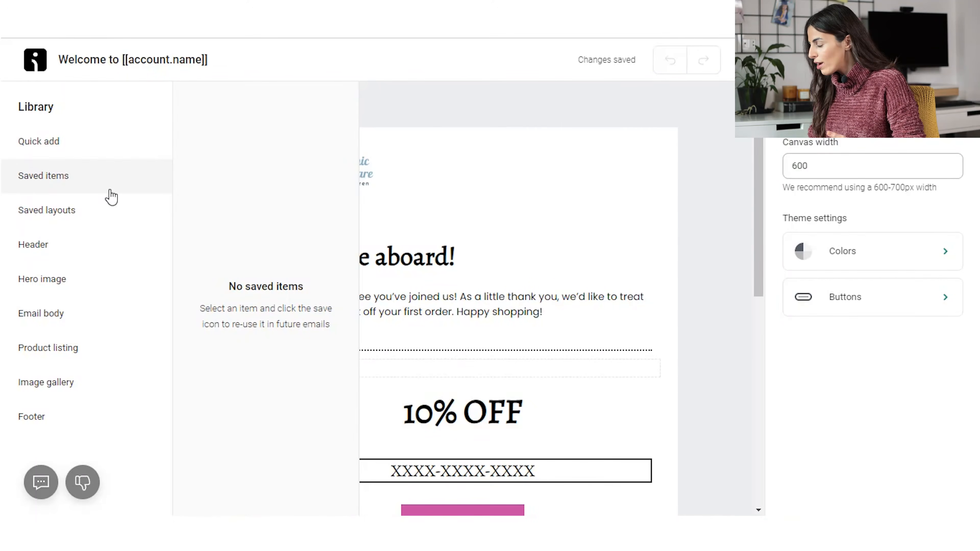
pyautogui.click(88, 244)
pyautogui.click(85, 226)
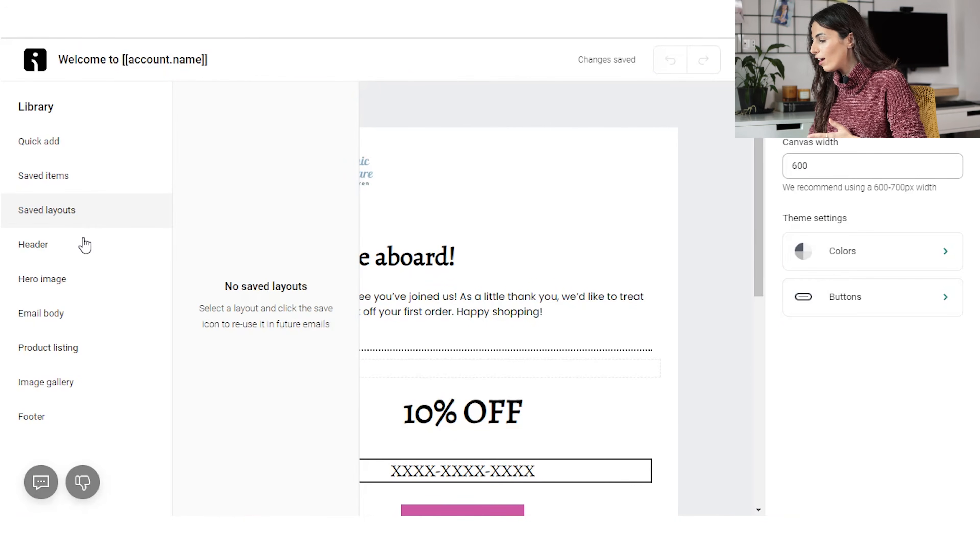
pyautogui.click(84, 245)
pyautogui.click(74, 288)
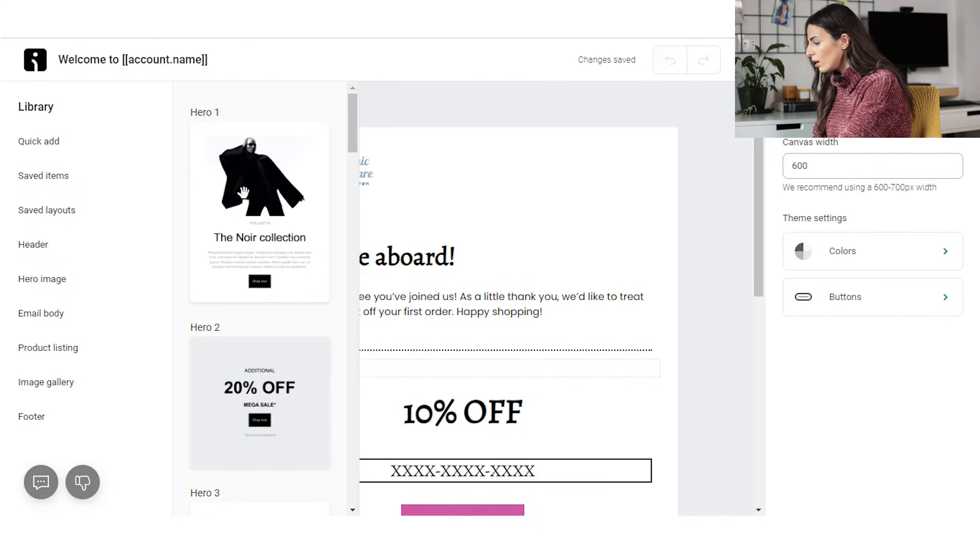
pyautogui.click(54, 311)
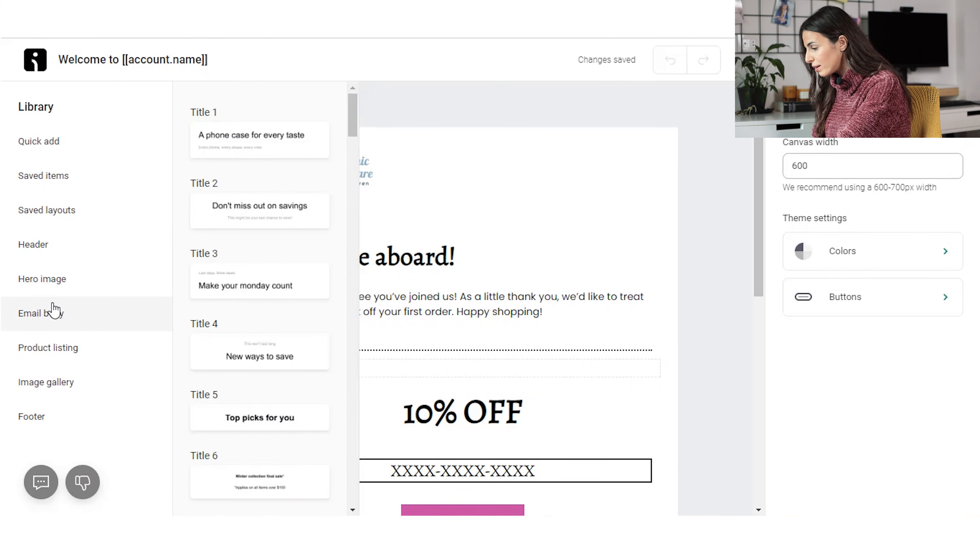
pyautogui.click(60, 357)
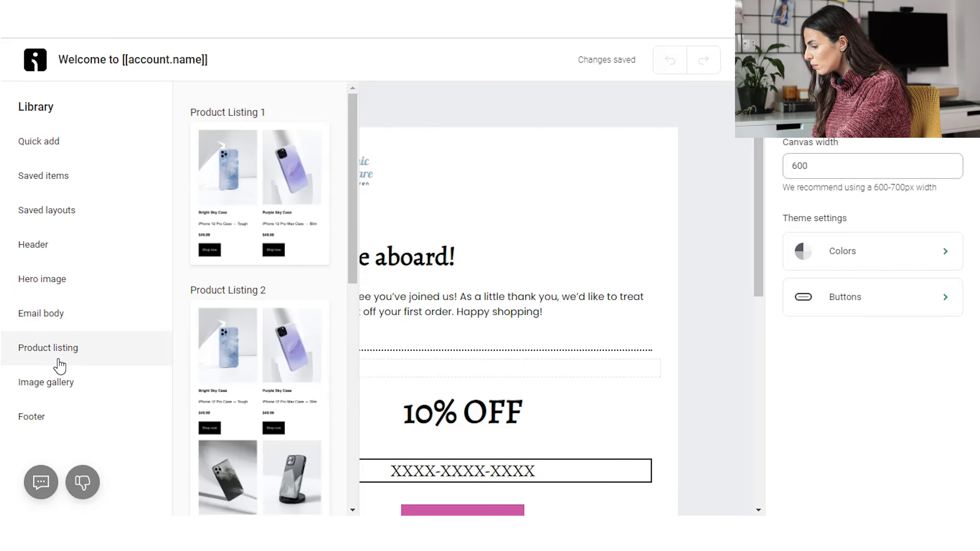
pyautogui.click(57, 387)
pyautogui.click(56, 416)
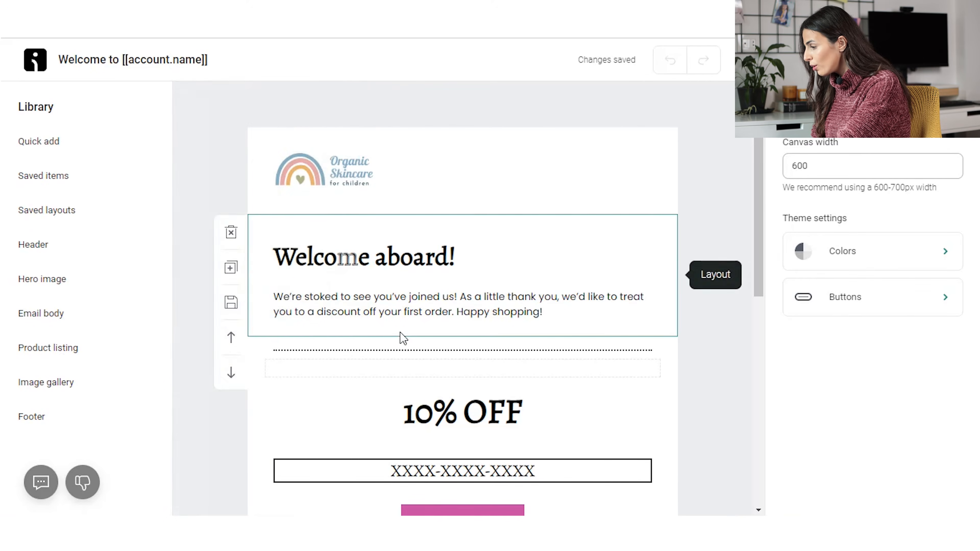
pyautogui.click(57, 283)
pyautogui.click(133, 311)
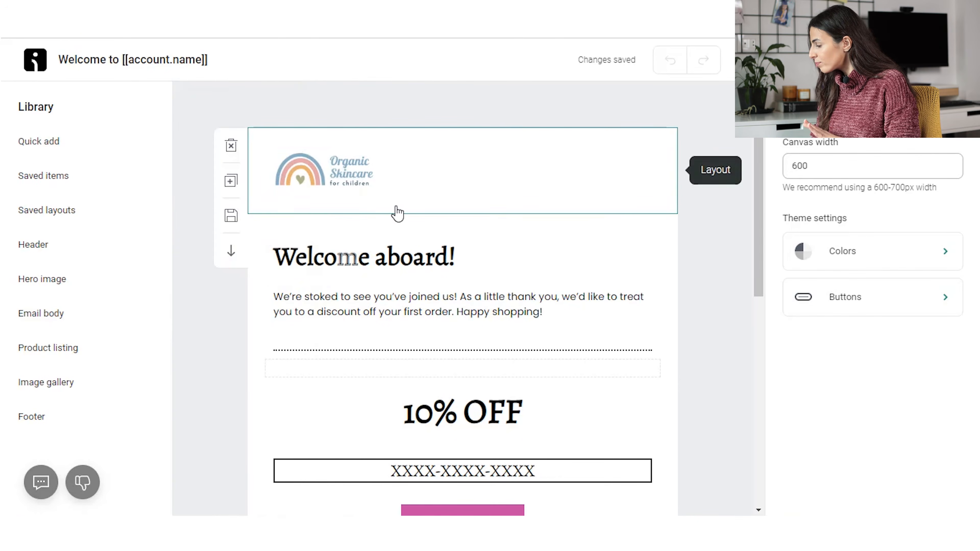
# Select the "Welcome aboard!" heading in the email and review its text formatting settings
pyautogui.click(400, 272)
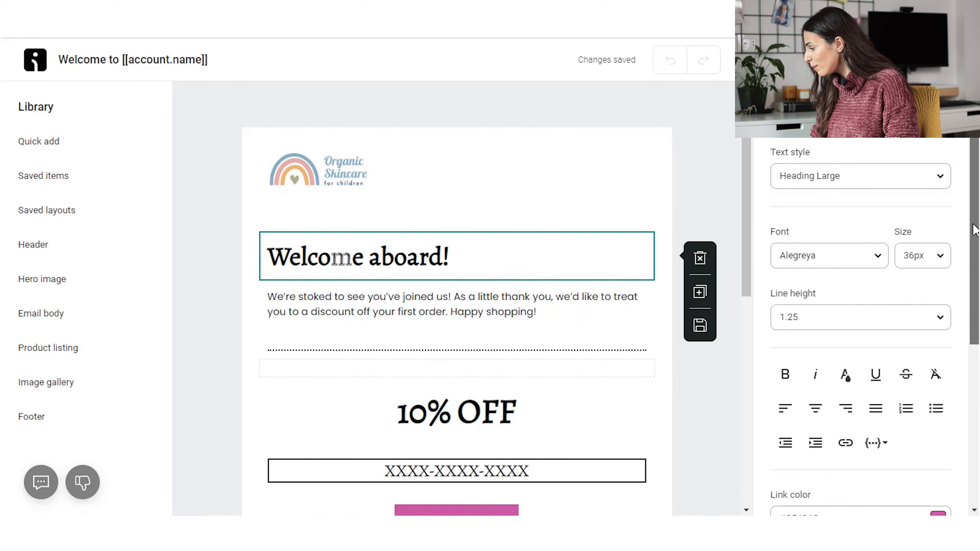
pyautogui.scroll(-6, 899, 379)
pyautogui.scroll(6, 898, 378)
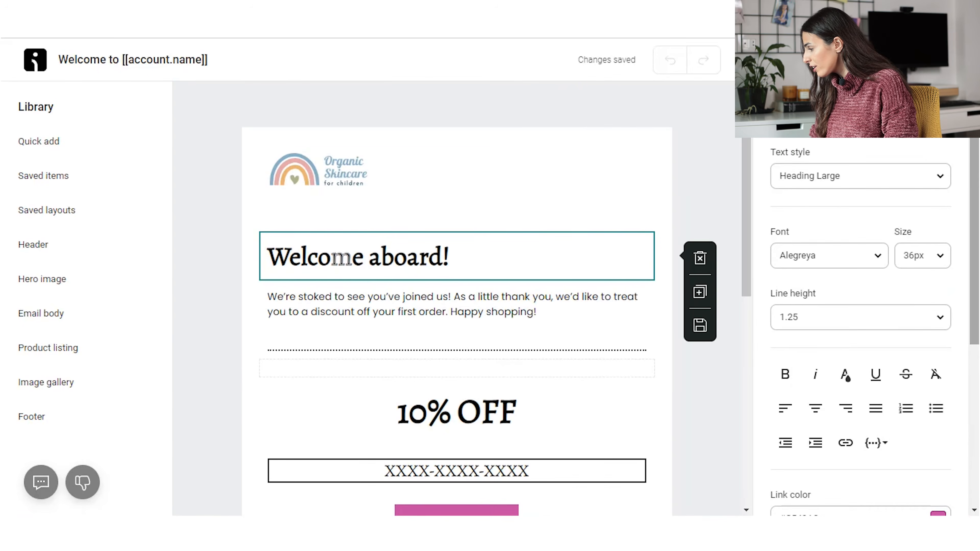